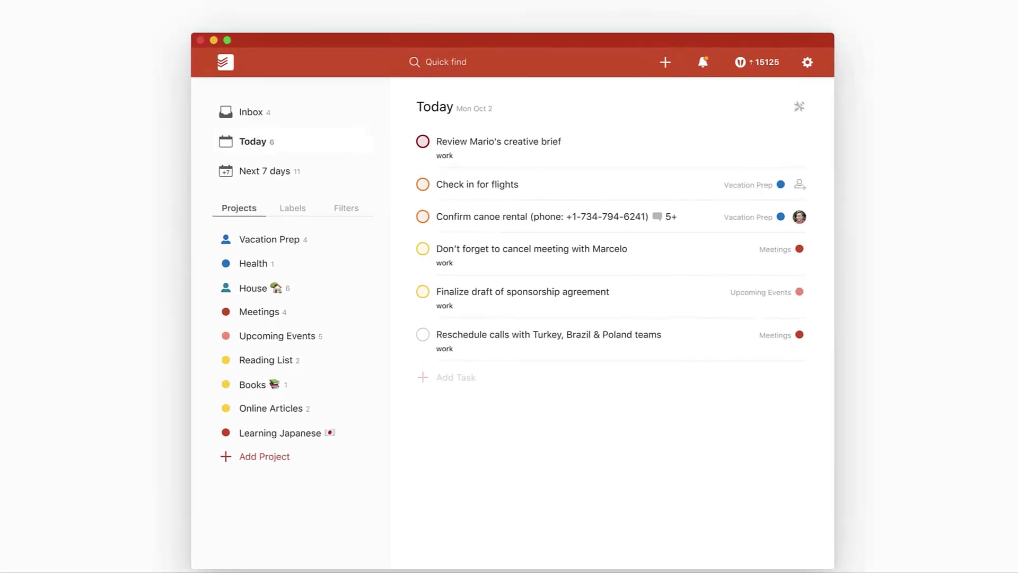
Step: Start a new quick-add task and enter 'Water' as its name
click(667, 65)
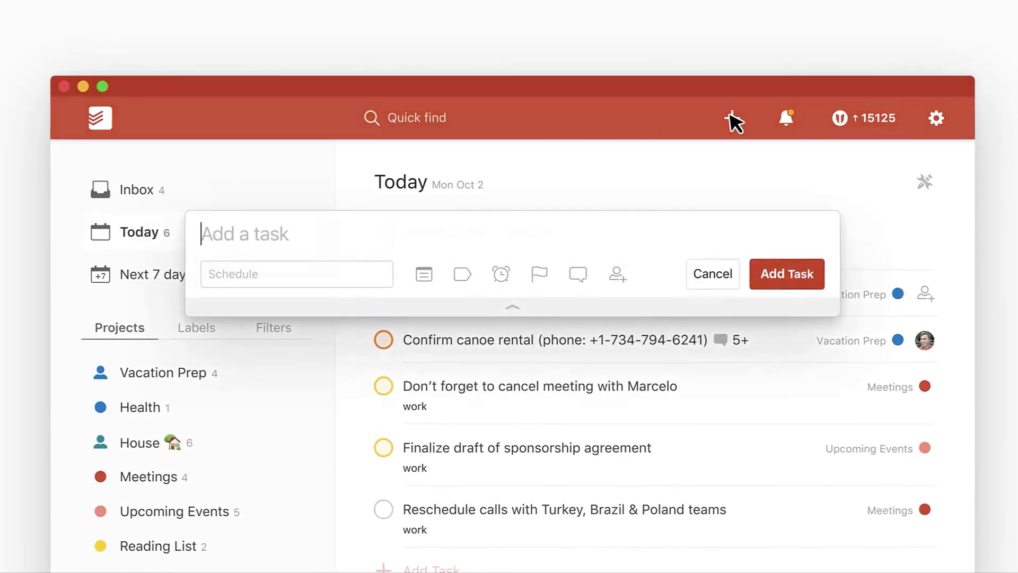
text(Water)
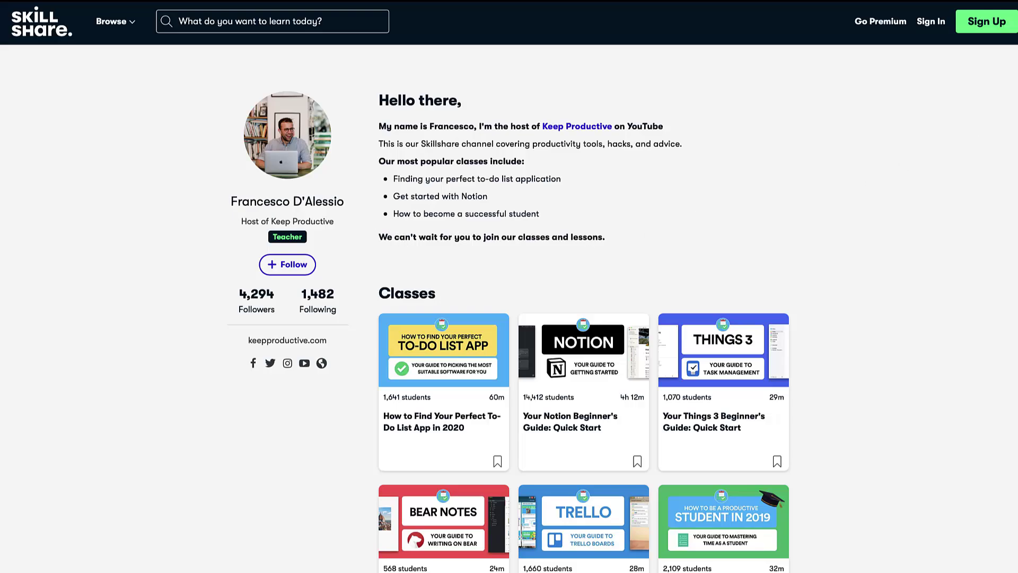
scroll(509, 286, down, 2)
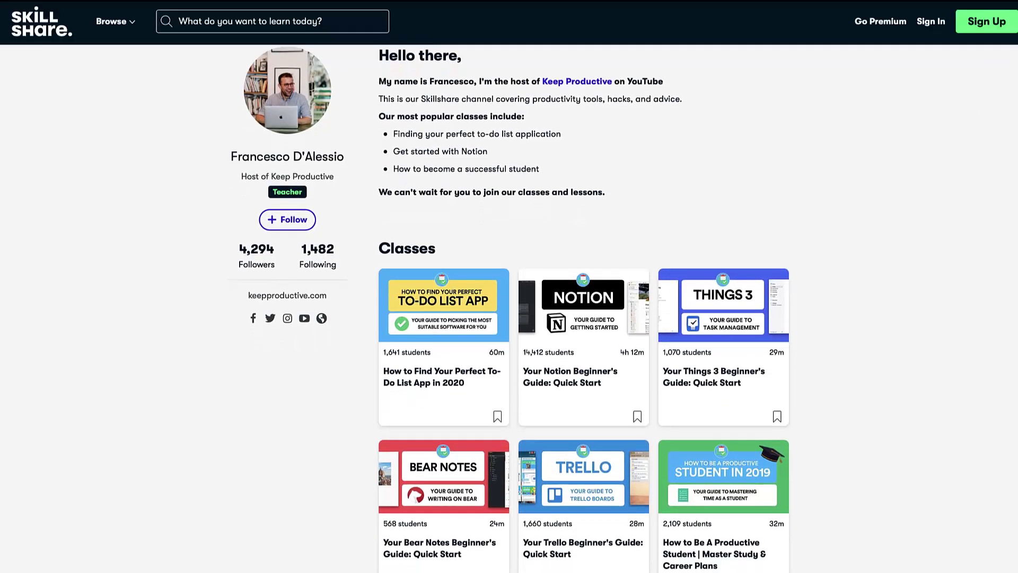
scroll(509, 286, down, 3)
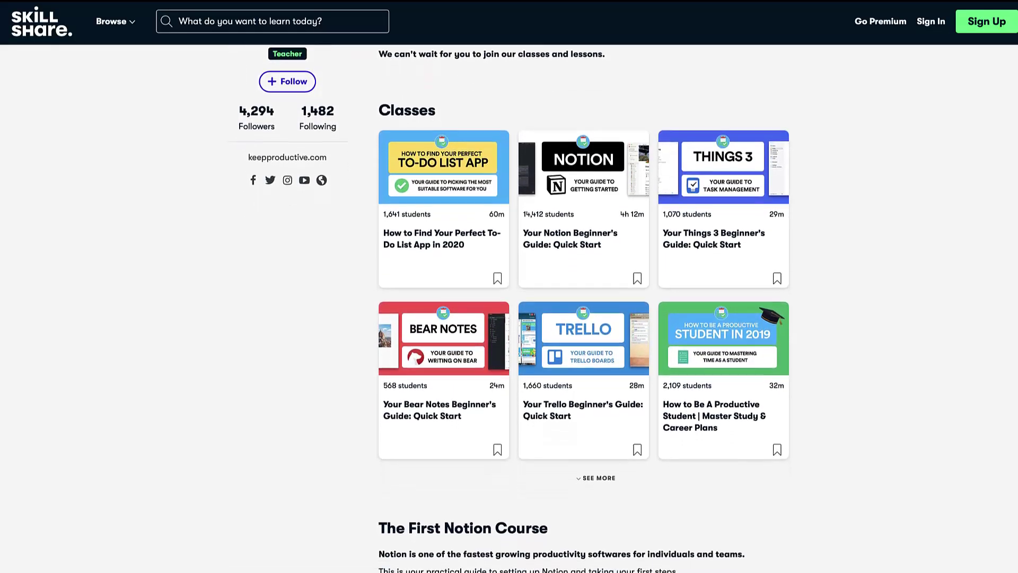
scroll(509, 286, down, 6)
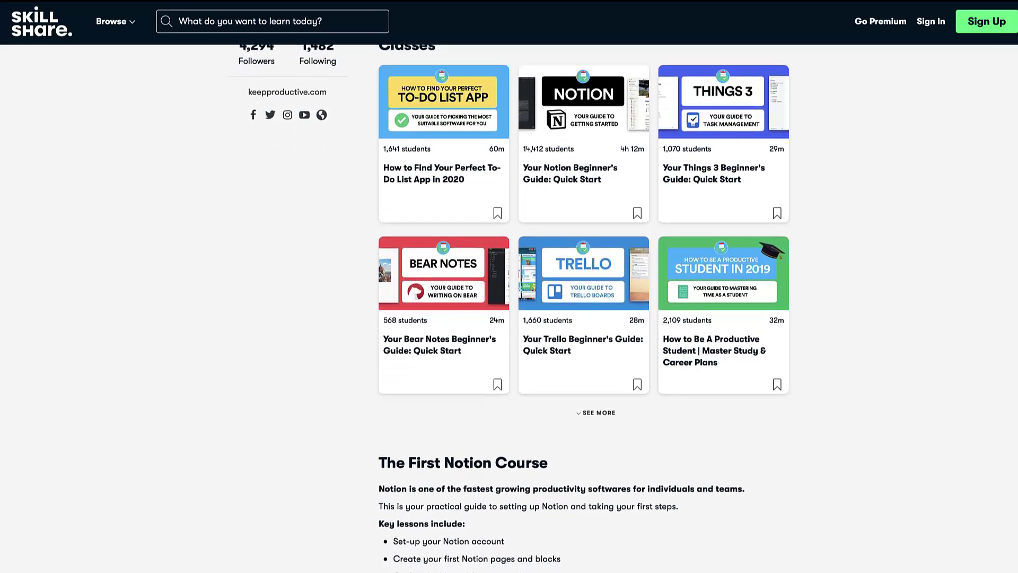
scroll(509, 287, down, 2)
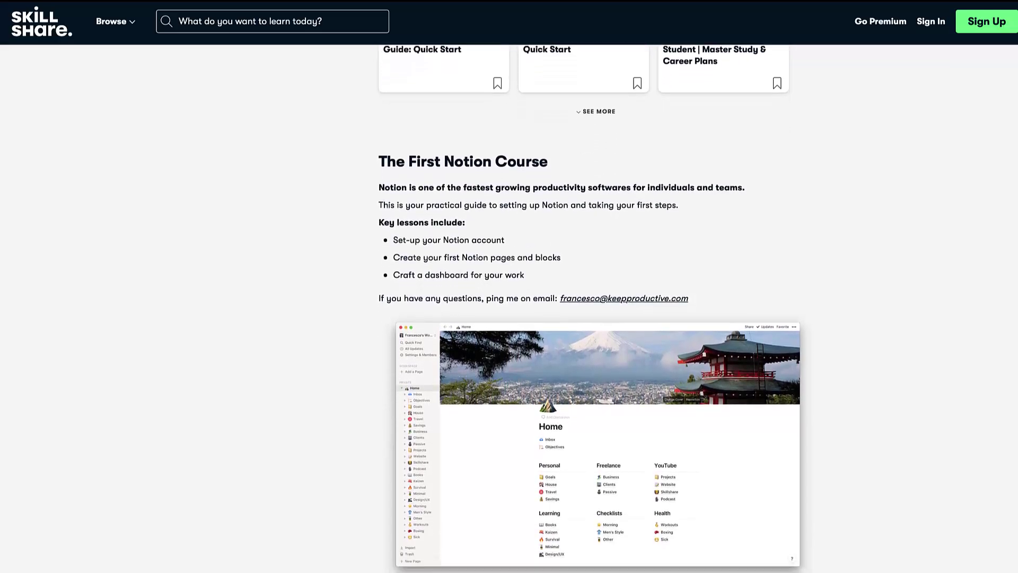
click(597, 106)
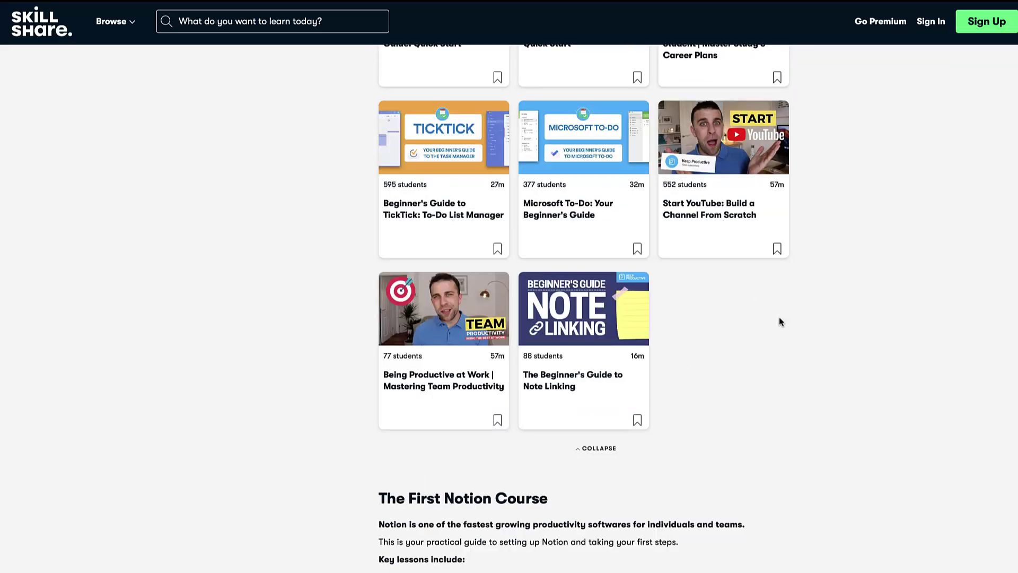
scroll(827, 244, up, 15)
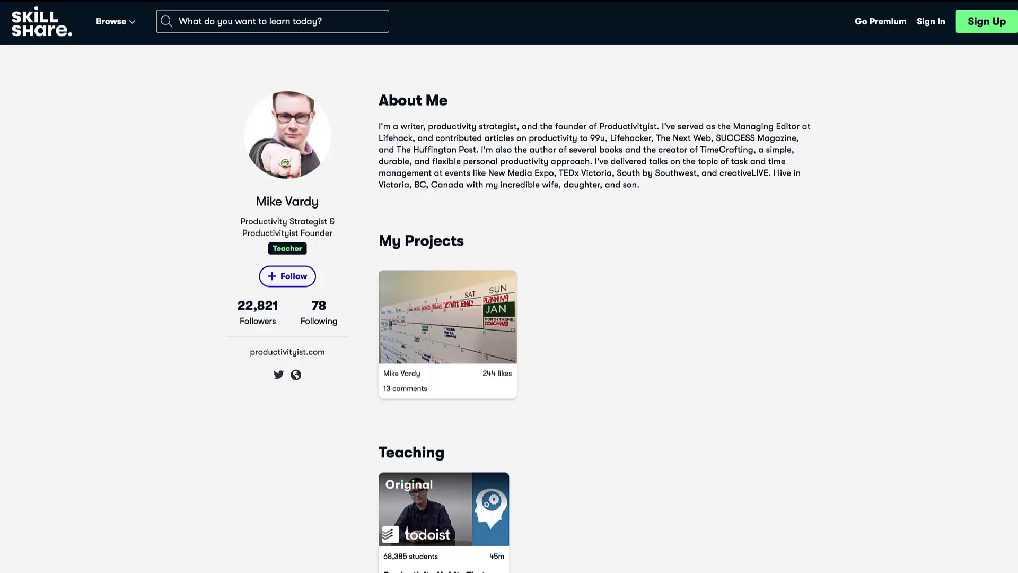
scroll(509, 308, down, 4)
scroll(509, 307, down, 2)
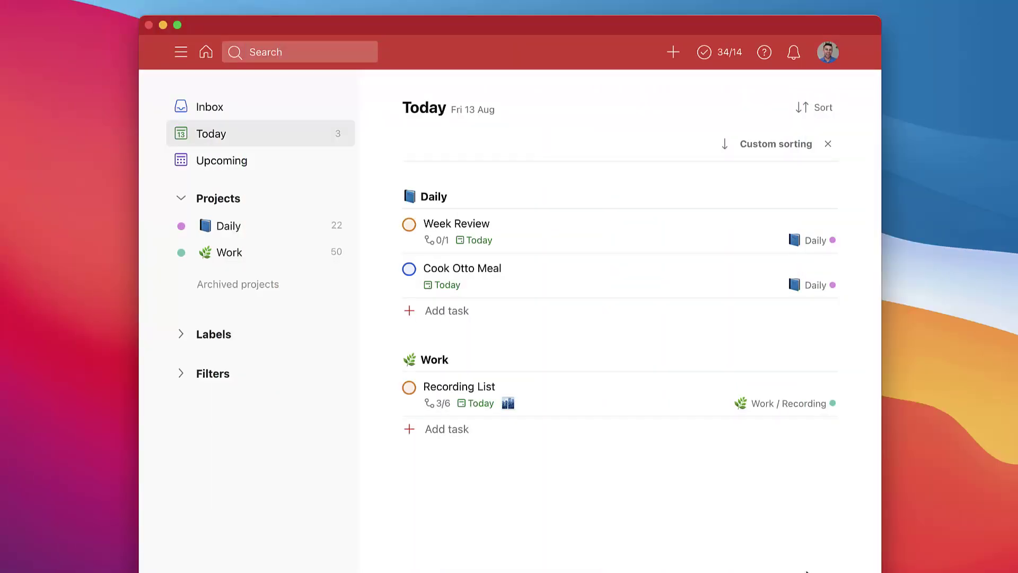
Step: Zoom the app in with Cmd+plus, close the sidebar overlay, then zoom back out several steps
key(super+equal)
key(super+equal)
key(super+equal)
key(super+equal)
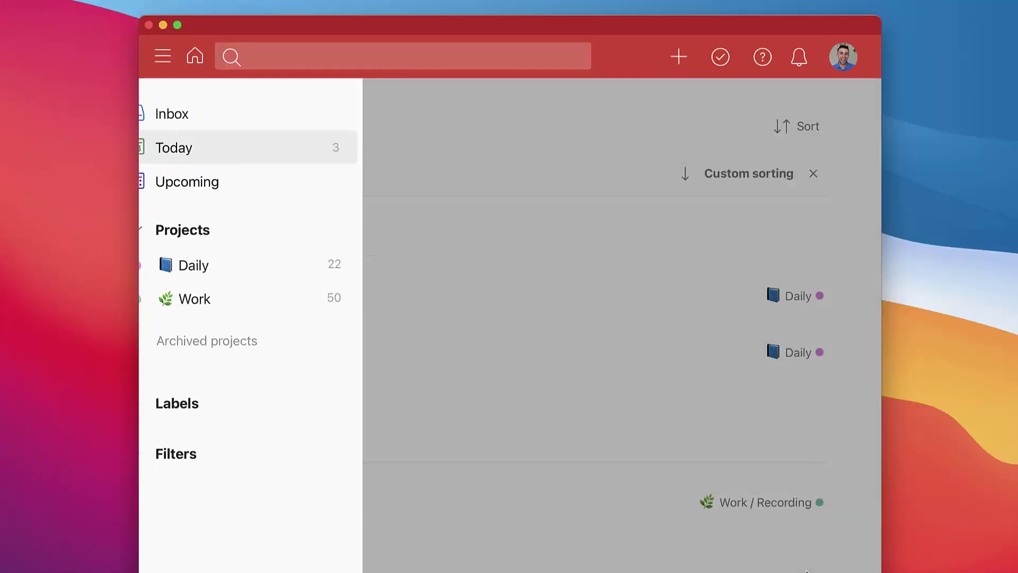
click(409, 286)
key(super+equal)
key(super+equal)
key(super+equal)
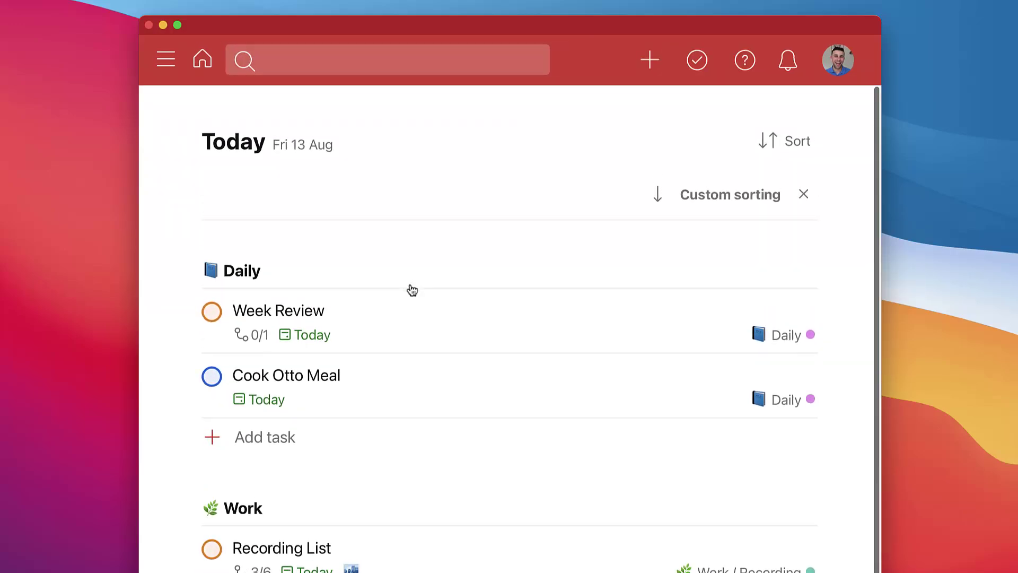
key(super+equal)
key(super+minus)
key(super+minus)
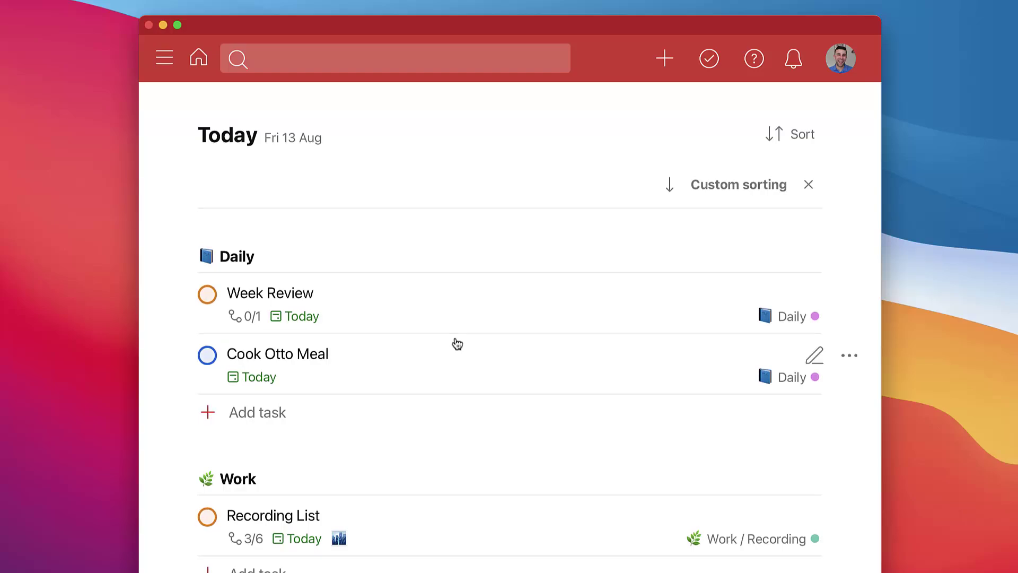
key(super+minus)
key(super+minus)
key(super+minus)
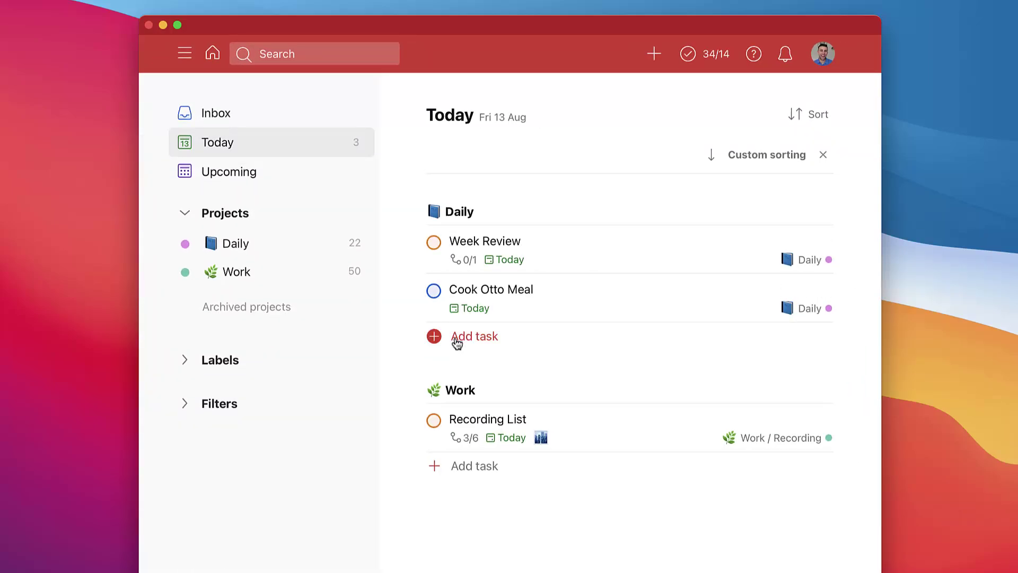
key(super+minus)
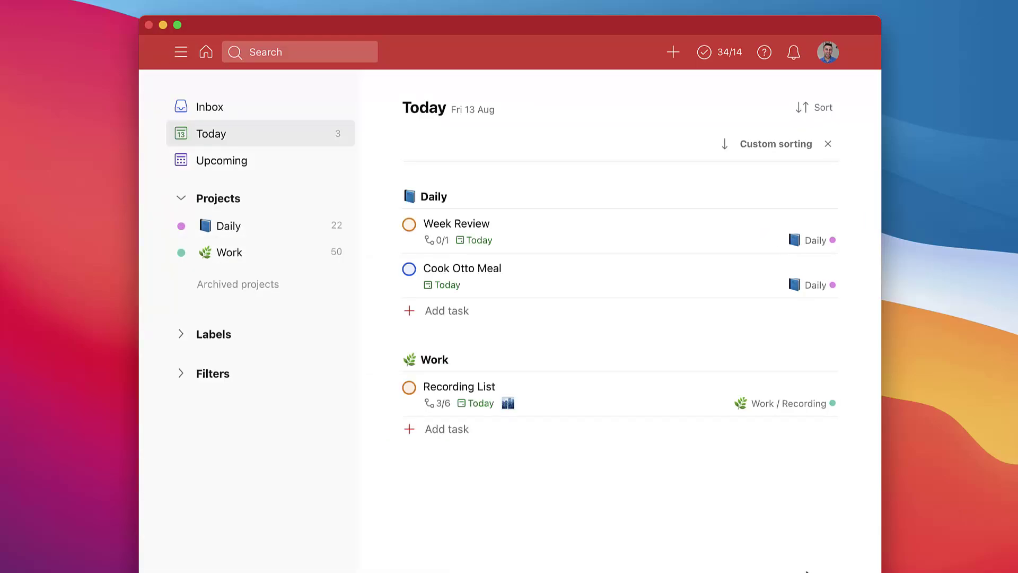
Step: Zoom back in, close the sidebar overlay again, and finish with the Today list enlarged
key(super+equal)
key(super+equal)
key(super+equal)
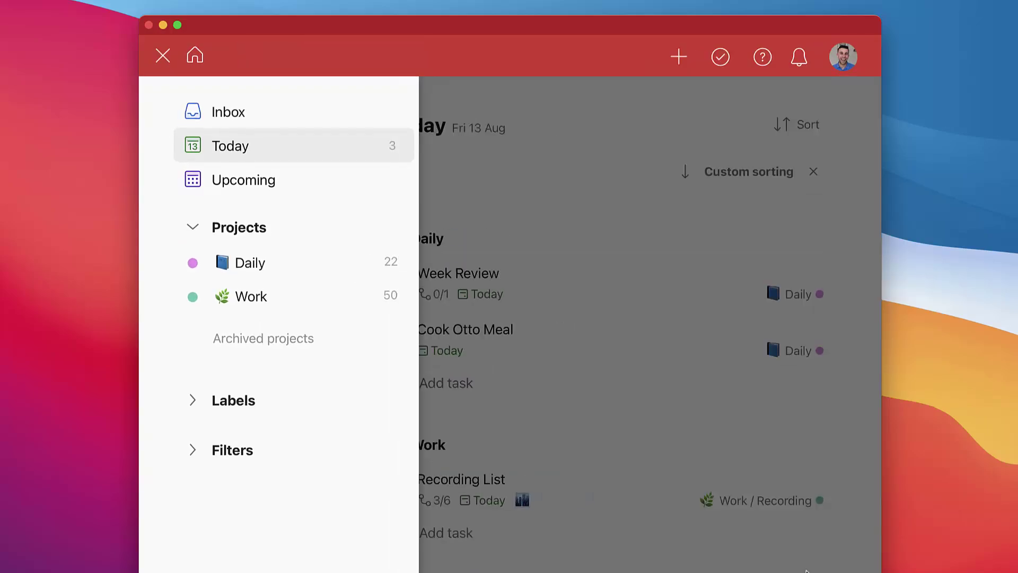
click(432, 297)
key(super+equal)
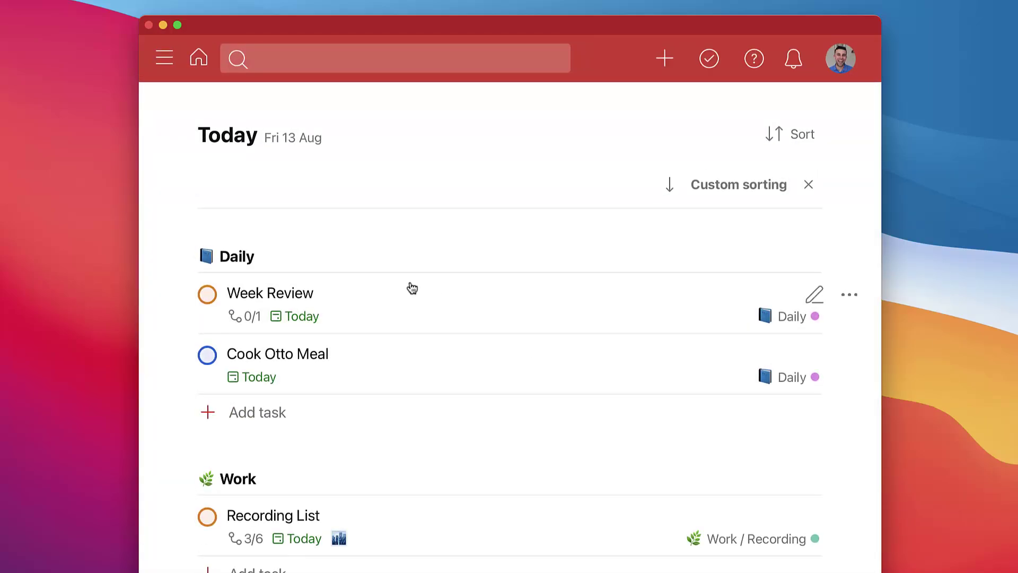
scroll(412, 287, down, 2)
scroll(412, 287, up, 2)
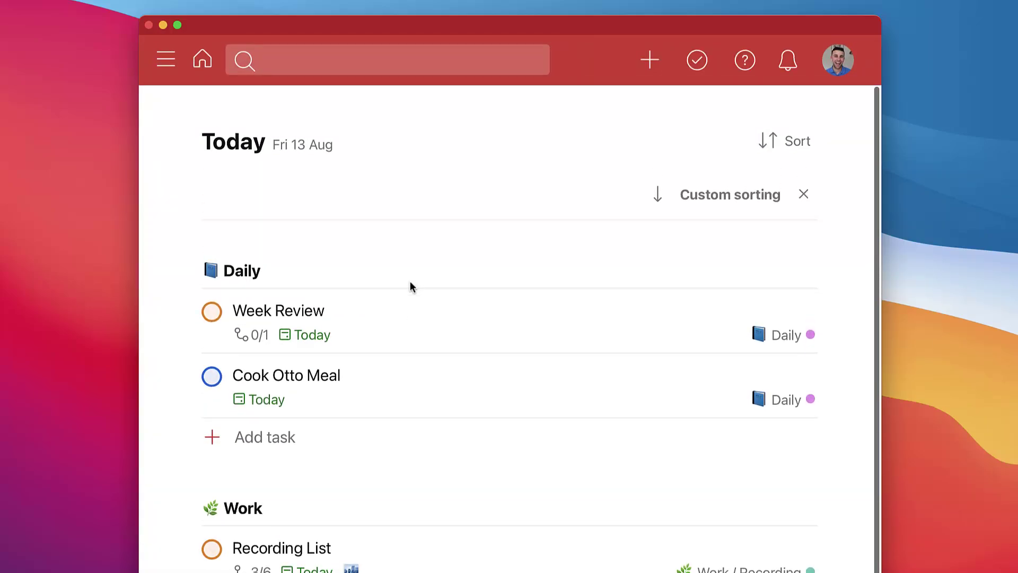
key(super+minus)
key(super+minus)
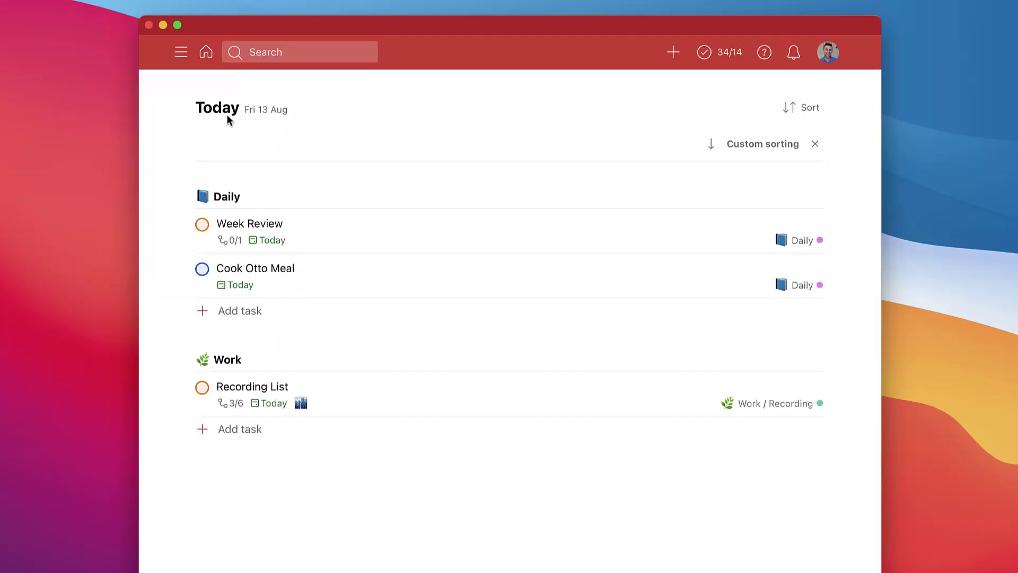
key(super+equal)
key(super+equal)
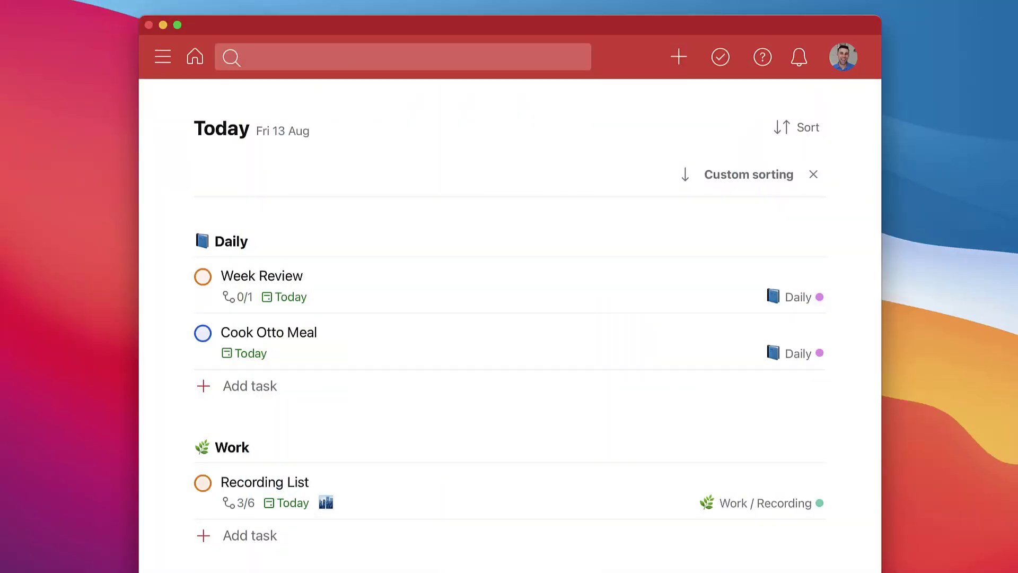
Step: Save 'Focus on releasing the Mem and Walling courses on time' as Recording List's description
click(505, 496)
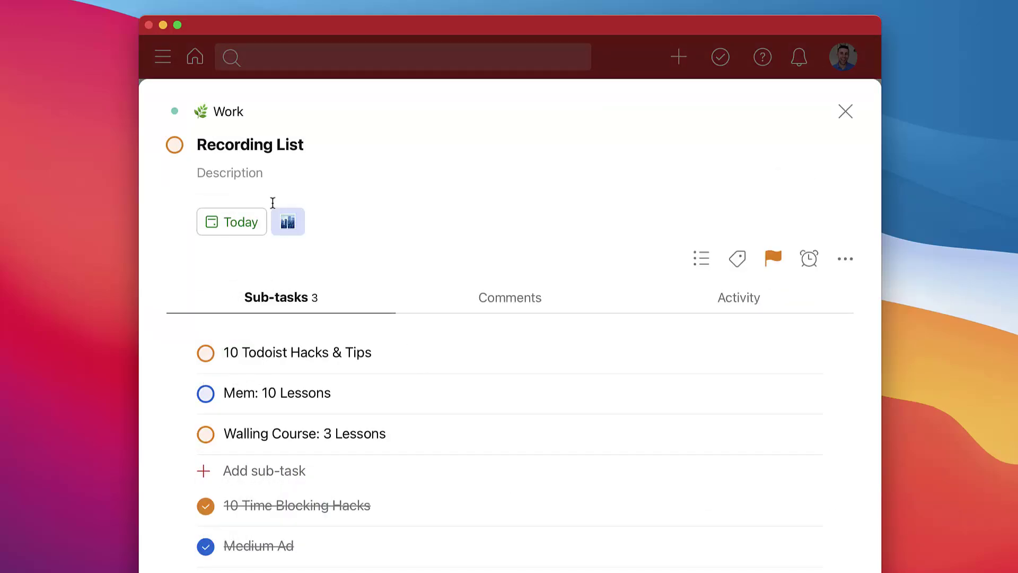
click(271, 193)
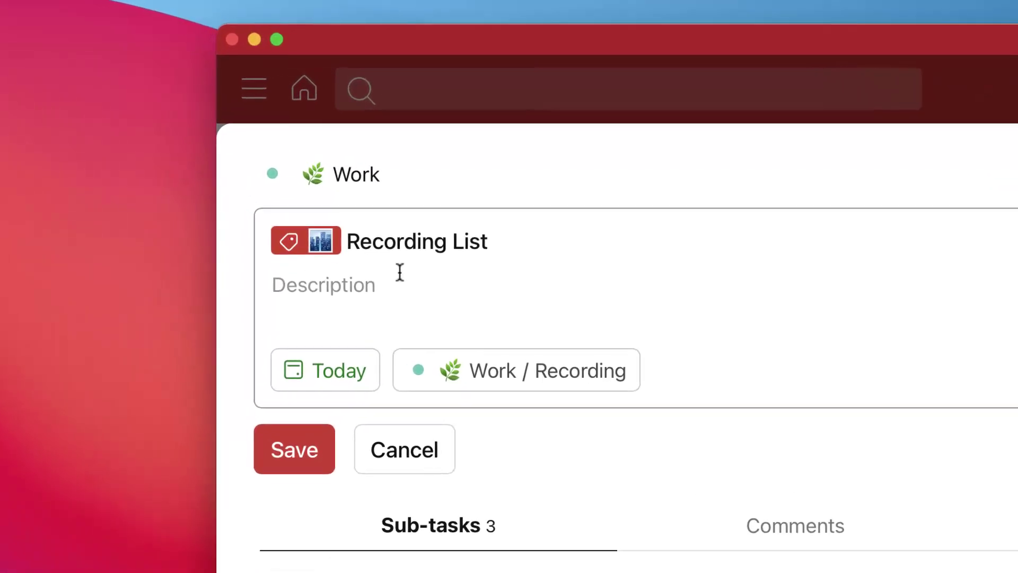
click(400, 273)
text(Focus on releasing t)
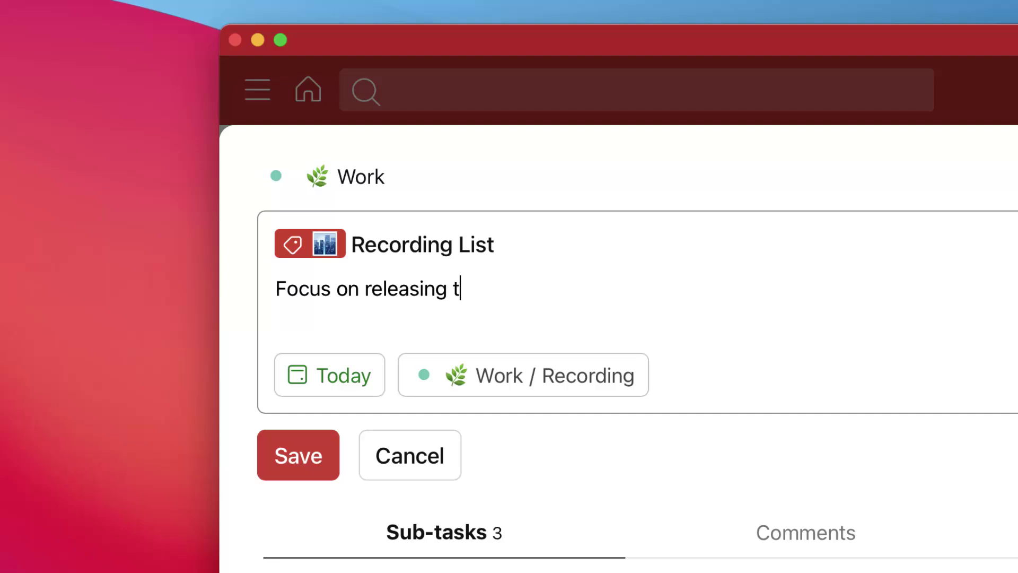
text(he Mem and Walling course)
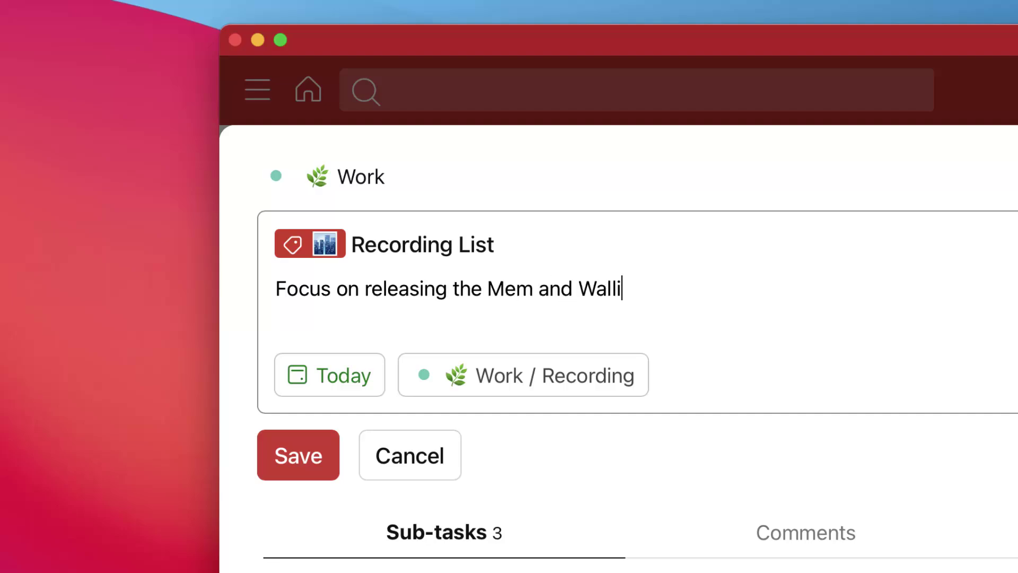
text(s on time)
click(316, 461)
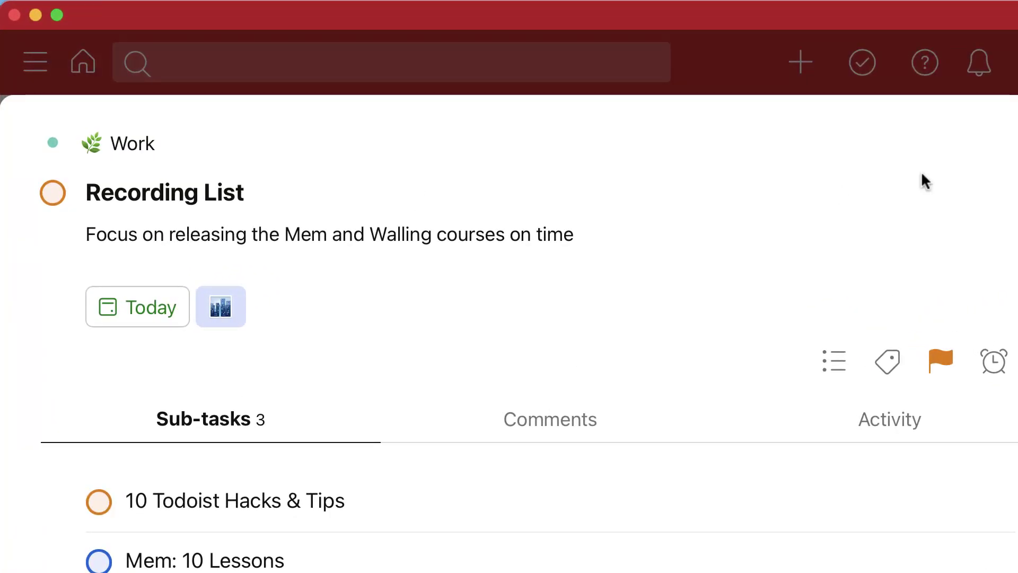
key(Escape)
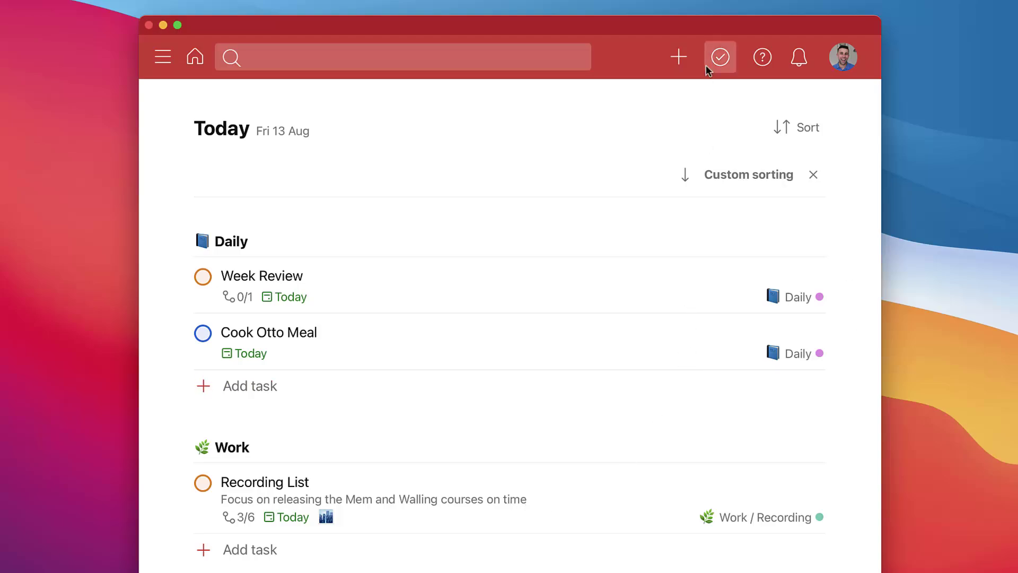
Step: Quick-add 'Writing tom' and try the date terms tom, tomorrow and thi in the due-date picker
click(679, 56)
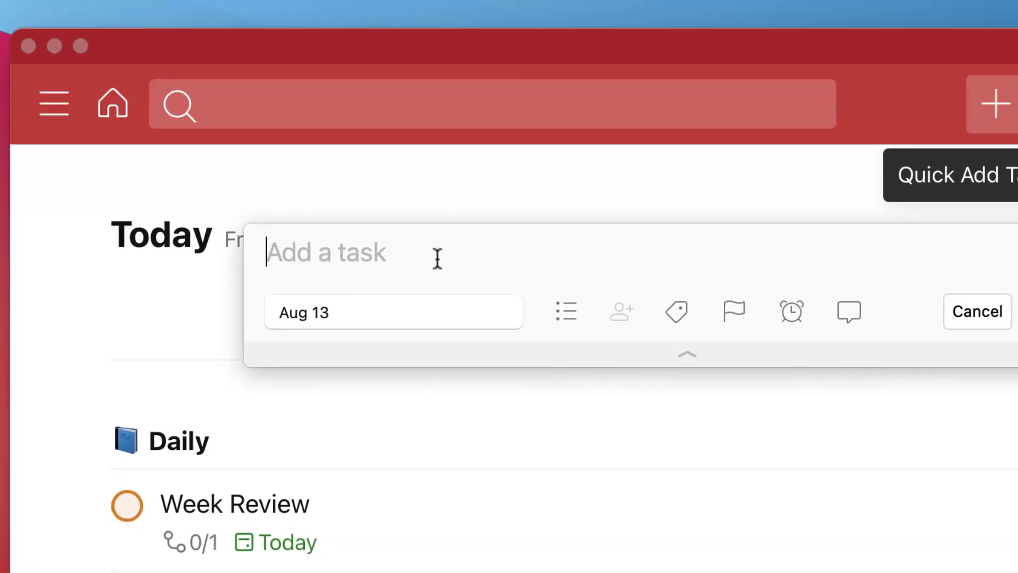
text(Writing tom)
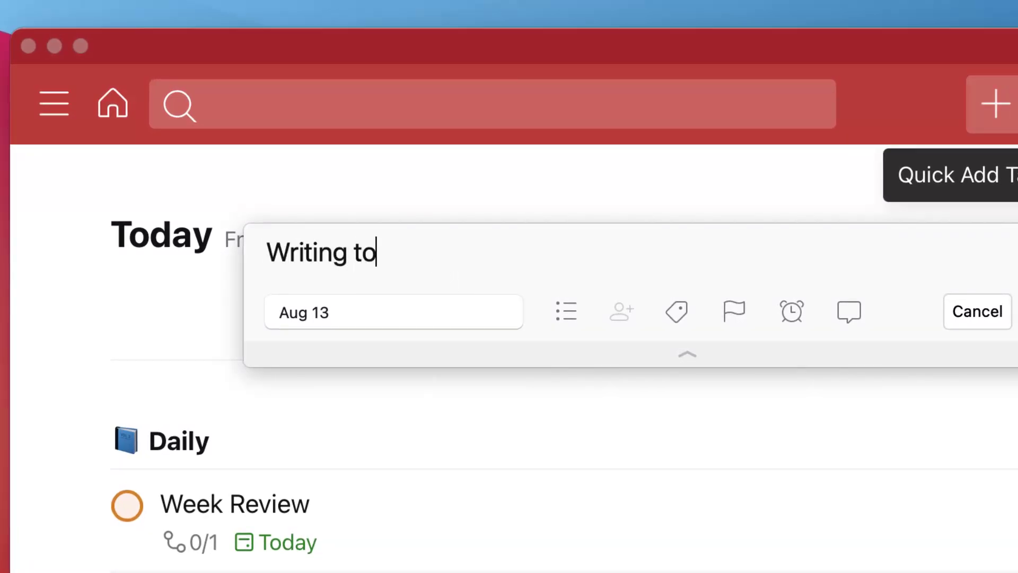
click(343, 314)
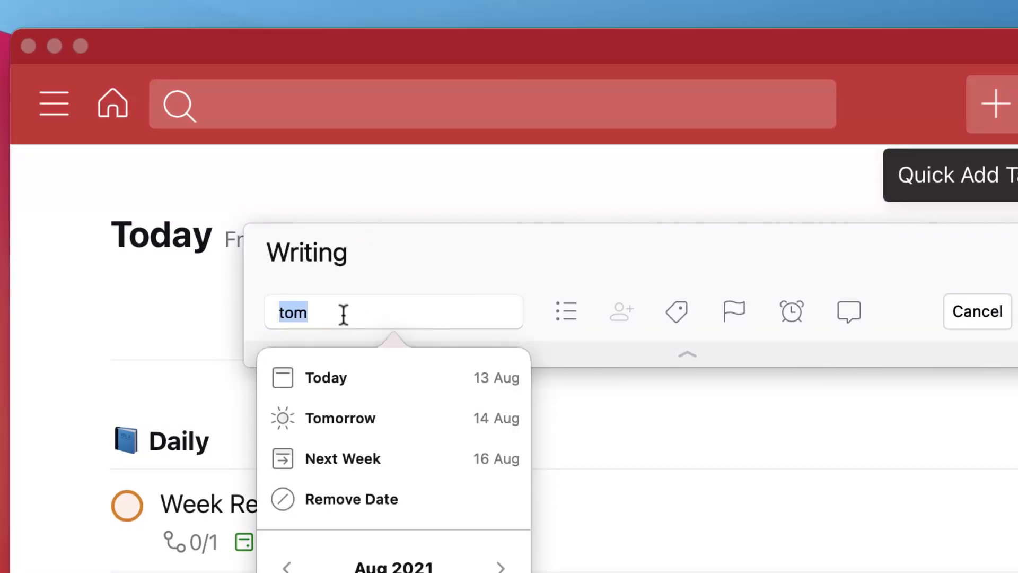
text(tom)
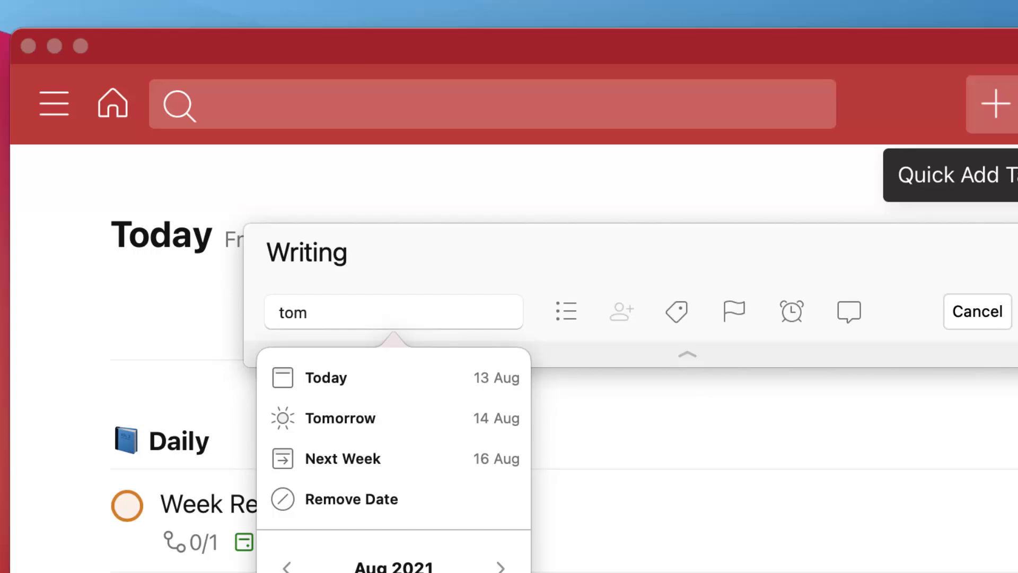
key(super+a)
text(tomorrow)
key(super+a)
text(thi)
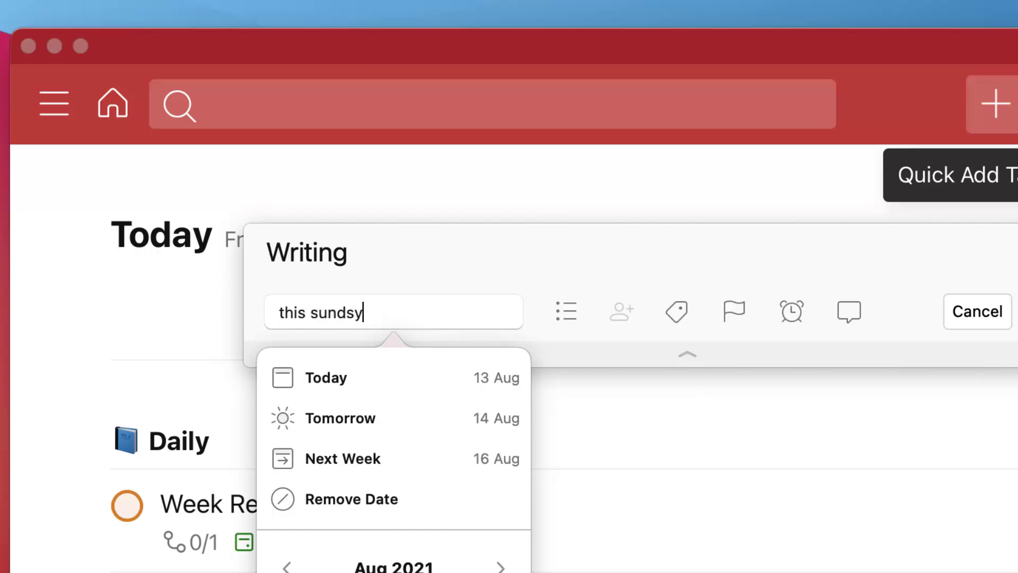
click(480, 277)
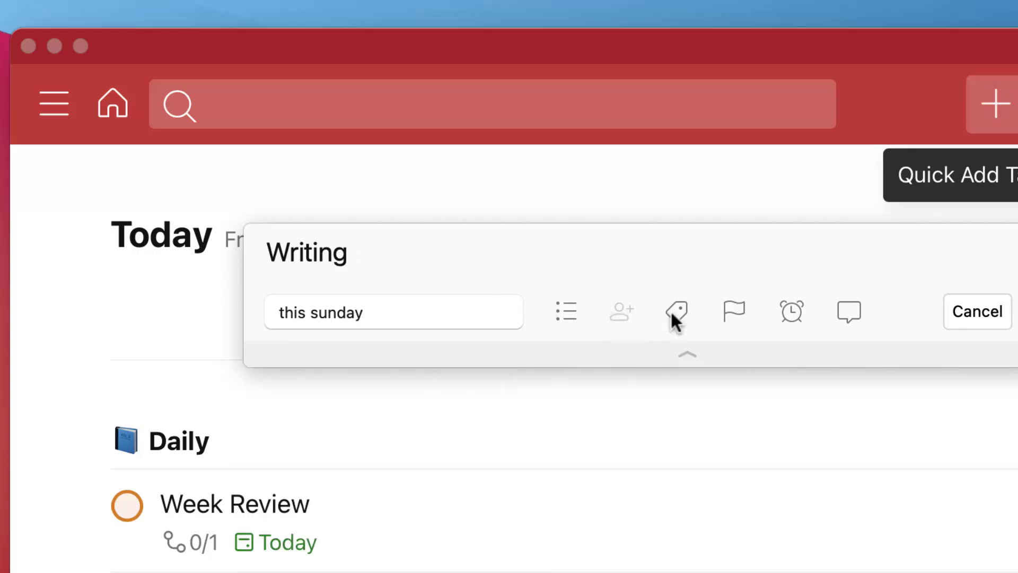
Step: Type priority tokens !!3 and !!1 after Writing, reverting each back to plain text
text(o)
key(BackSpace)
text(!!3)
key(BackSpace)
key(BackSpace)
key(BackSpace)
key(BackSpace)
text(p)
key(BackSpace)
text(!!1)
key(BackSpace)
key(BackSpace)
key(BackSpace)
Step: Revert the parsed Next Week and priority tokens to plain text, ending with 'p1Next Week no date'
text(p1)
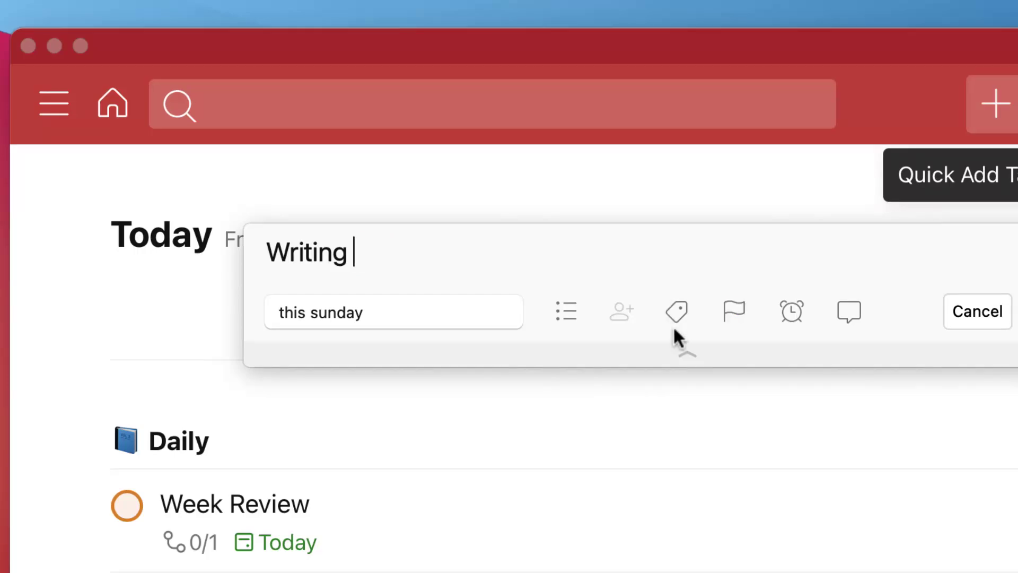
text(Next Week)
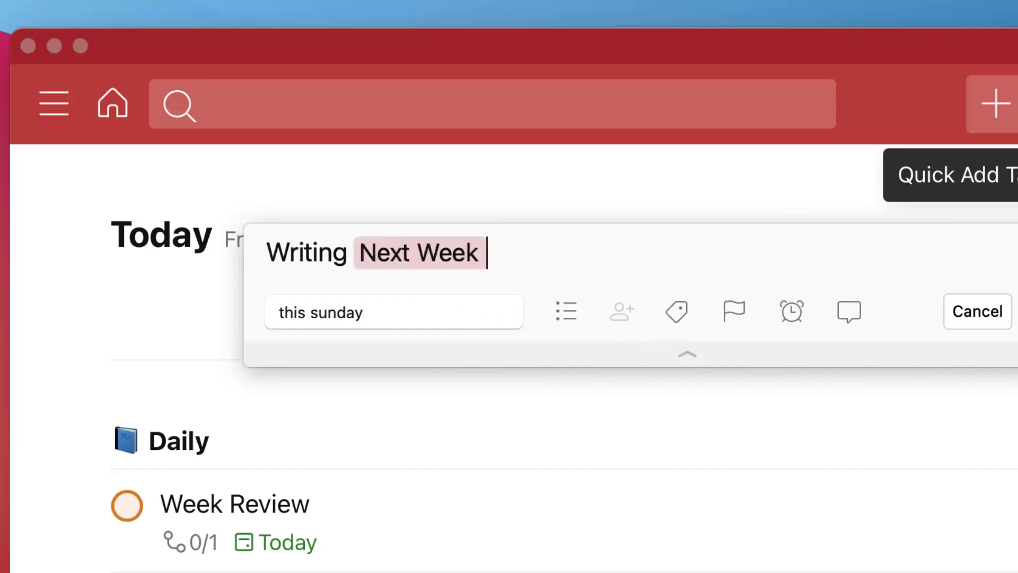
key(BackSpace)
key(BackSpace)
key(BackSpace)
key(BackSpace)
key(BackSpace)
key(BackSpace)
key(BackSpace)
key(BackSpace)
key(BackSpace)
key(BackSpace)
text(!!1)
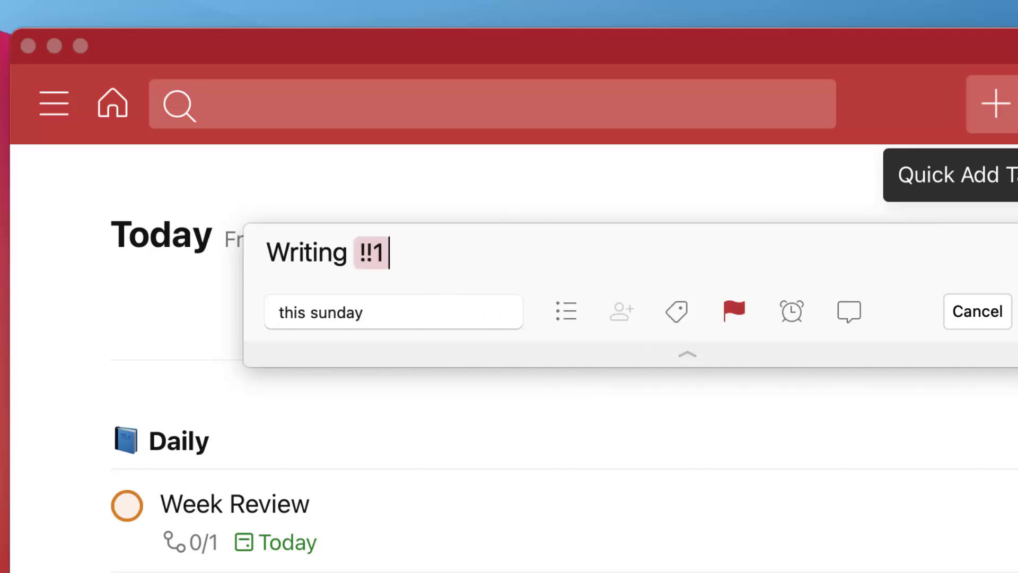
key(BackSpace)
key(BackSpace)
key(BackSpace)
text(p)
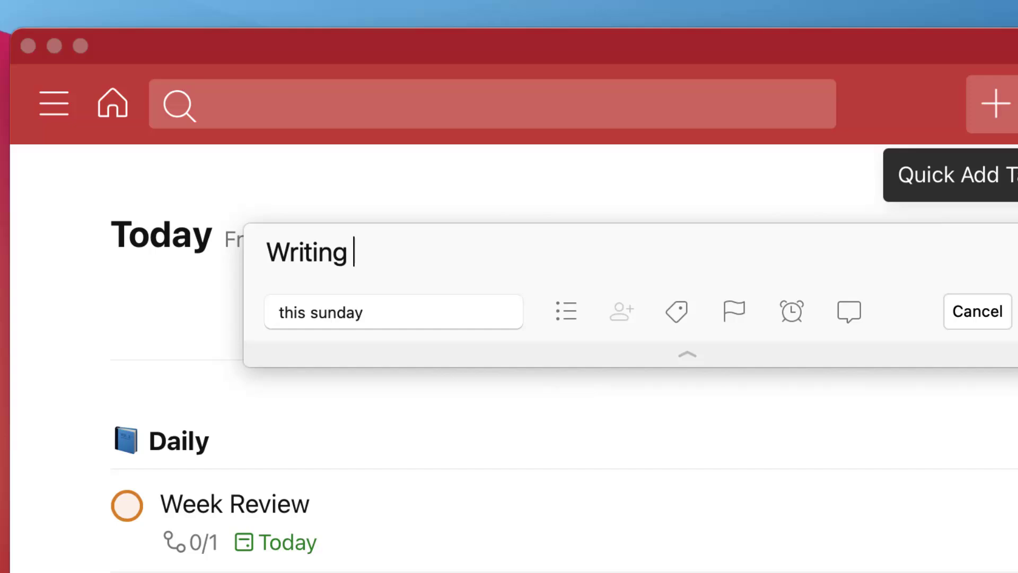
text(Next Week)
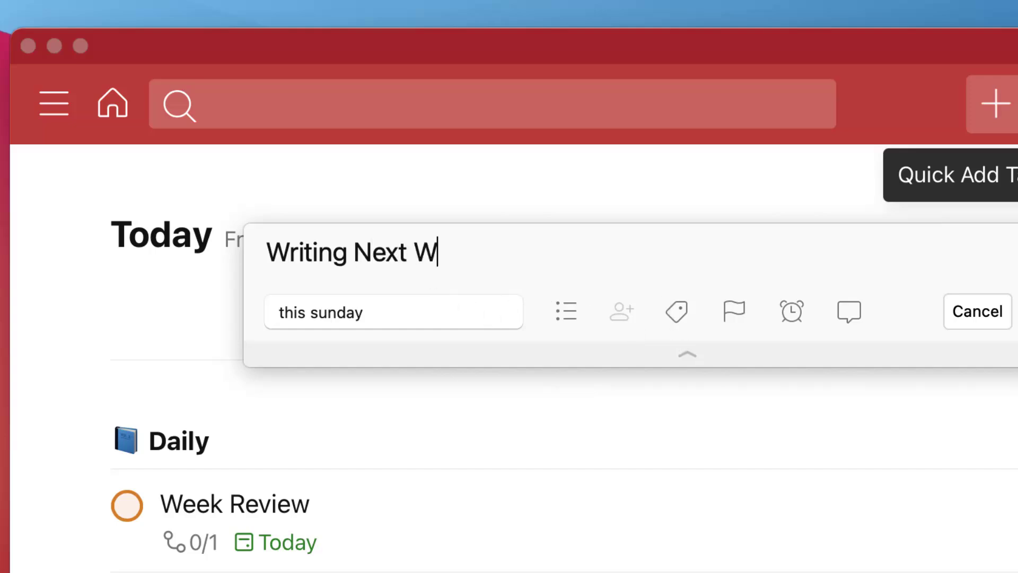
key(BackSpace)
key(BackSpace)
key(BackSpace)
key(BackSpace)
key(BackSpace)
key(BackSpace)
key(BackSpace)
key(BackSpace)
key(BackSpace)
key(BackSpace)
text(p)
key(BackSpace)
text(!!1)
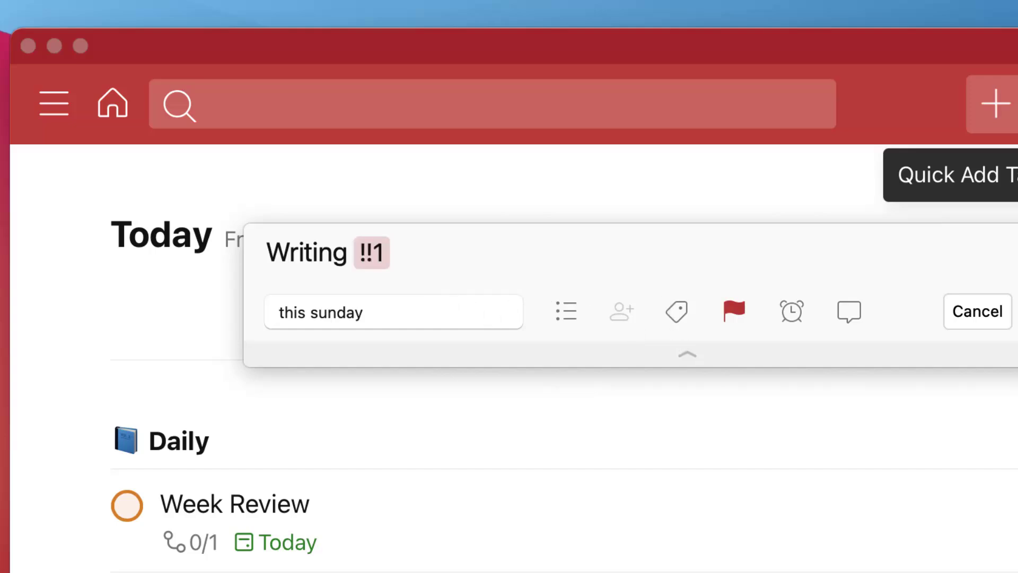
key(BackSpace)
key(BackSpace)
key(BackSpace)
text(p1)
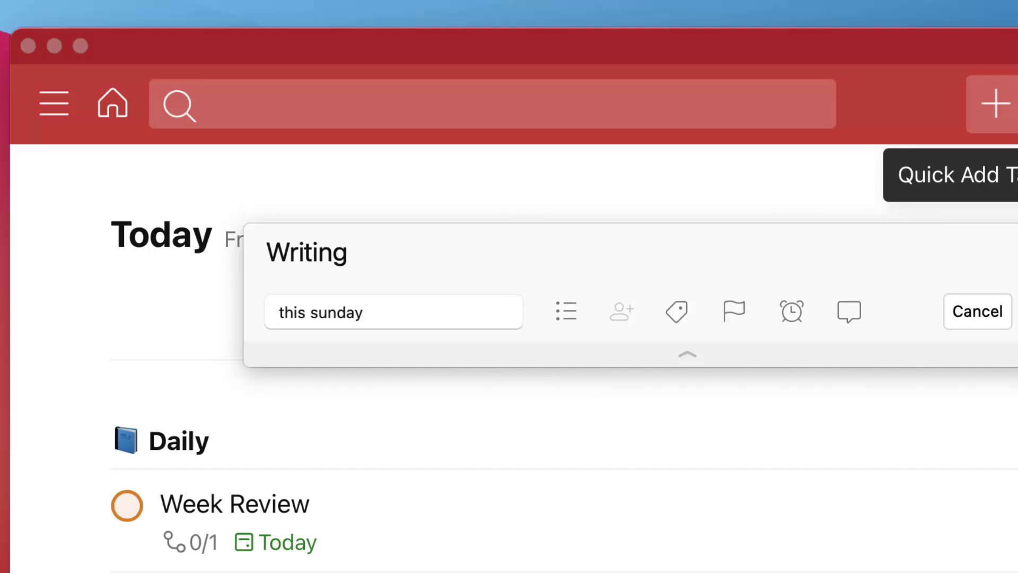
text(Next Week )
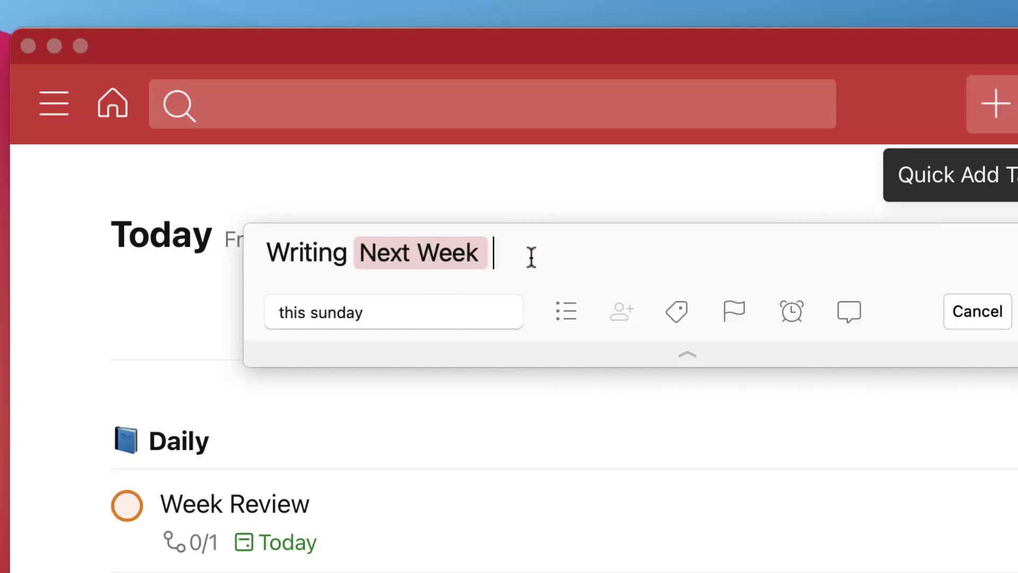
text(no date)
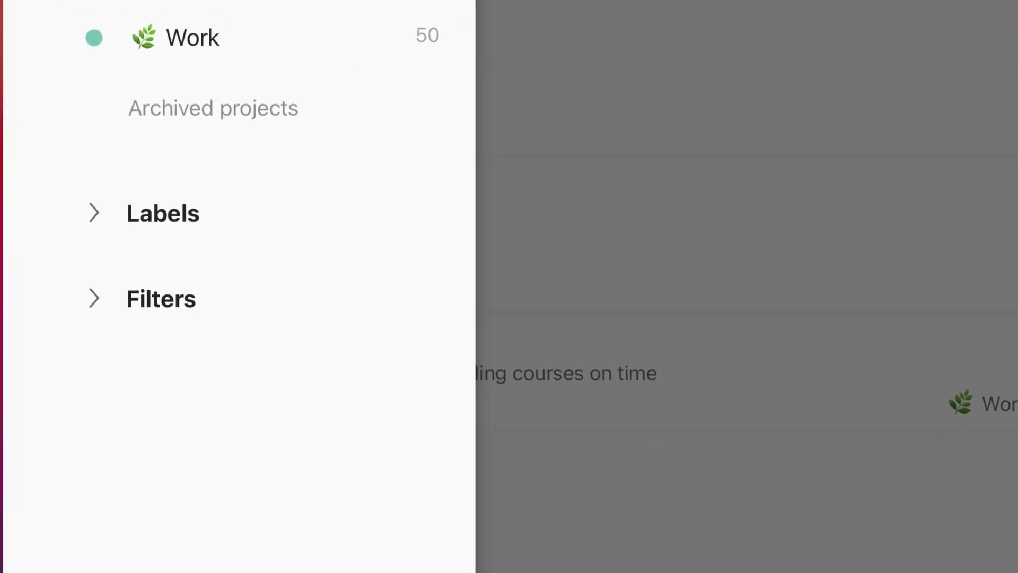
Step: Add a Teal label named with the 🏡 emoji, found by searching 'home'
click(186, 244)
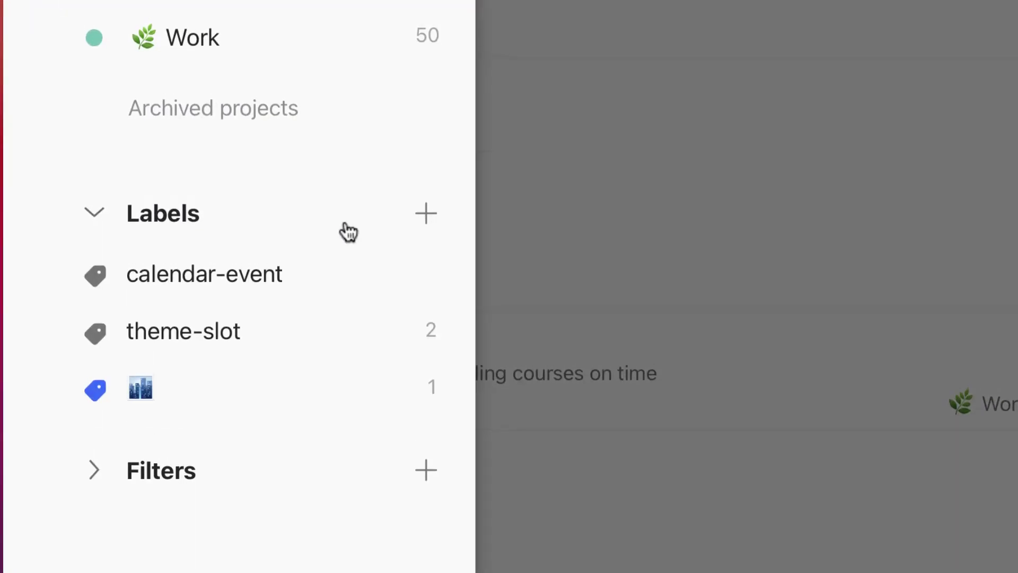
click(425, 213)
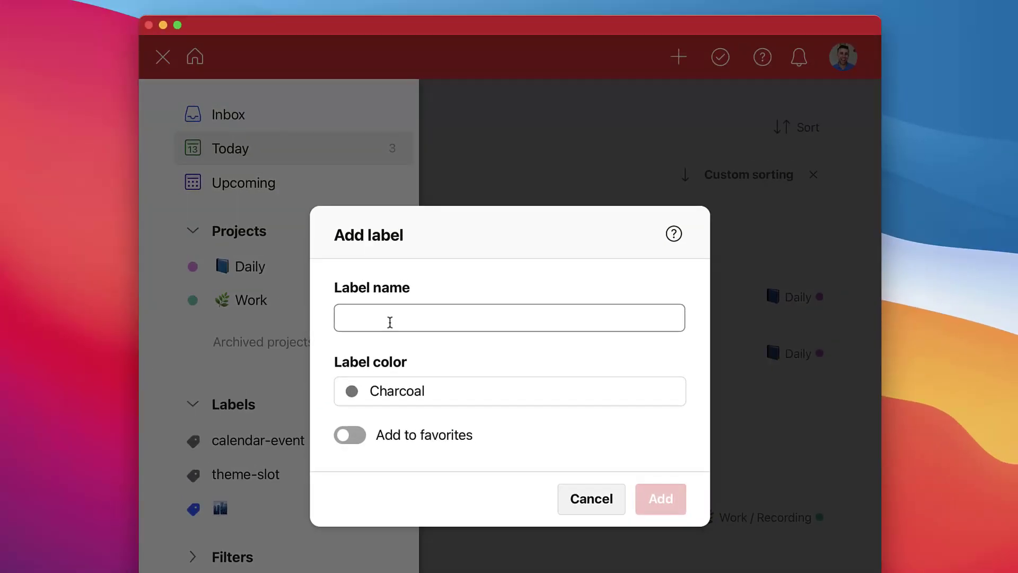
click(390, 322)
key(ctrl+super+space)
text(home)
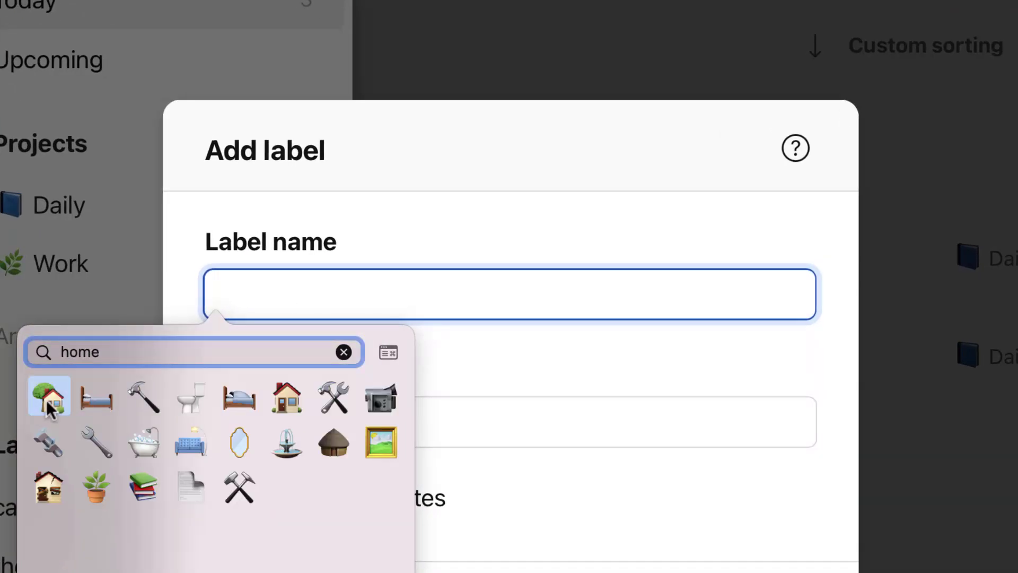
click(46, 400)
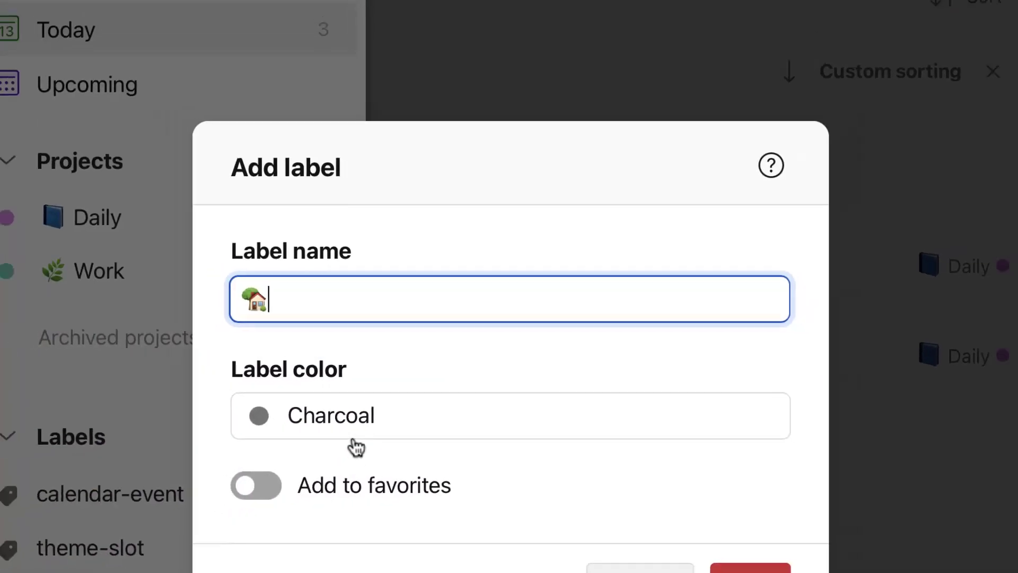
click(336, 439)
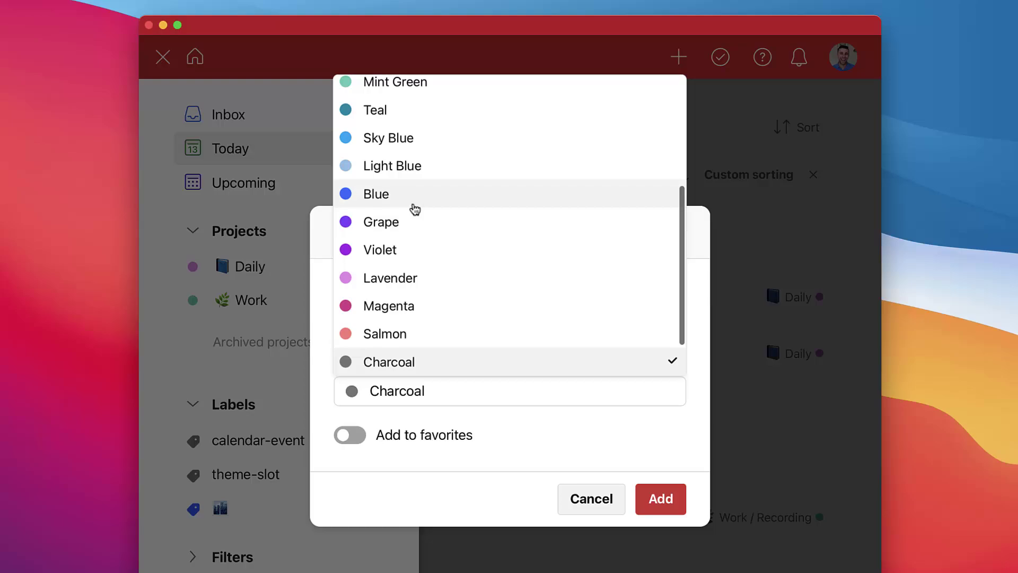
click(412, 117)
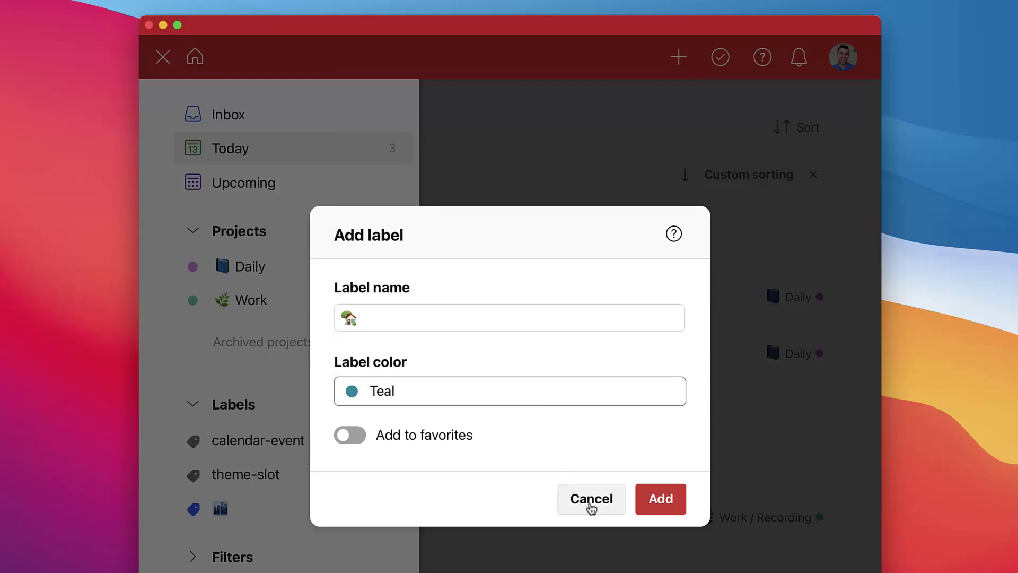
click(661, 498)
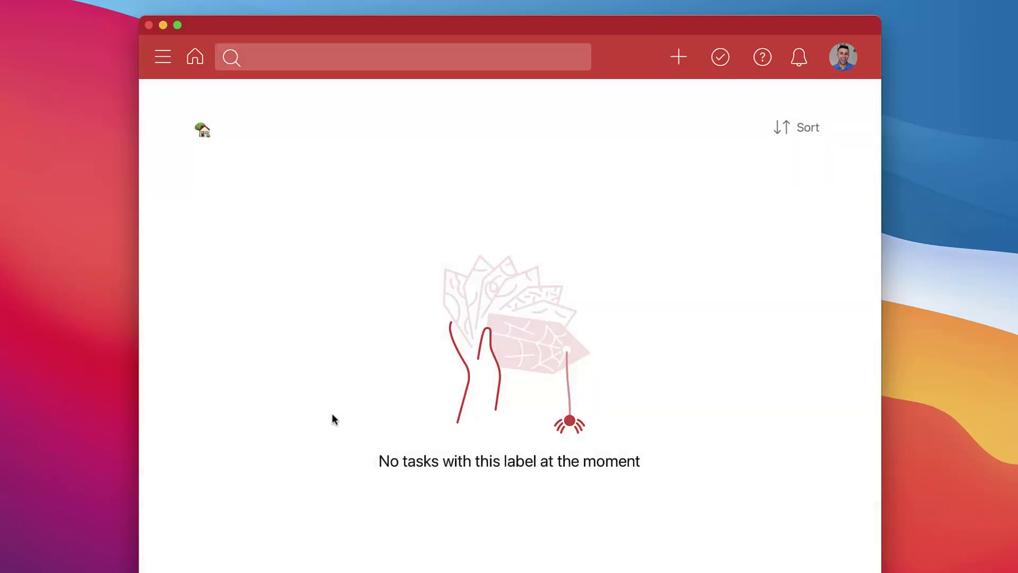
Step: On Today, multi-select Week Review and Cook Otto Meal and apply the 🏡 label to both
click(163, 57)
click(212, 138)
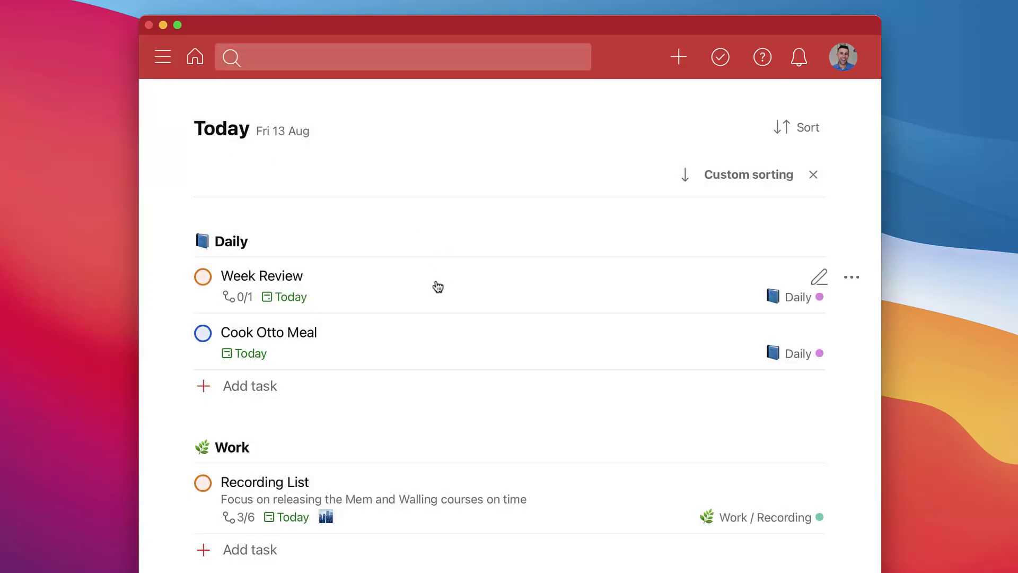
shift+click(436, 287)
shift+click(431, 334)
click(493, 65)
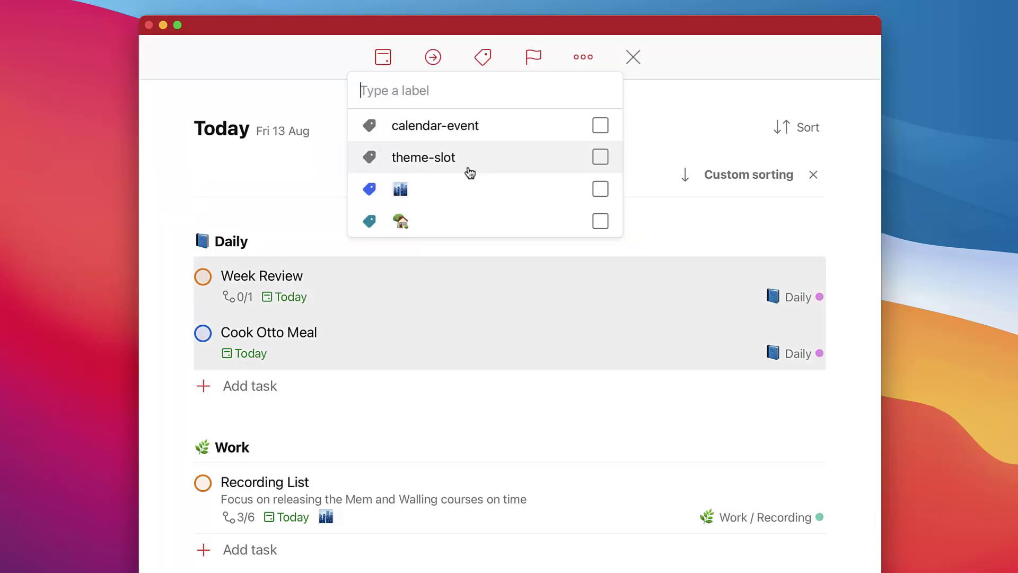
click(466, 217)
click(269, 201)
click(419, 216)
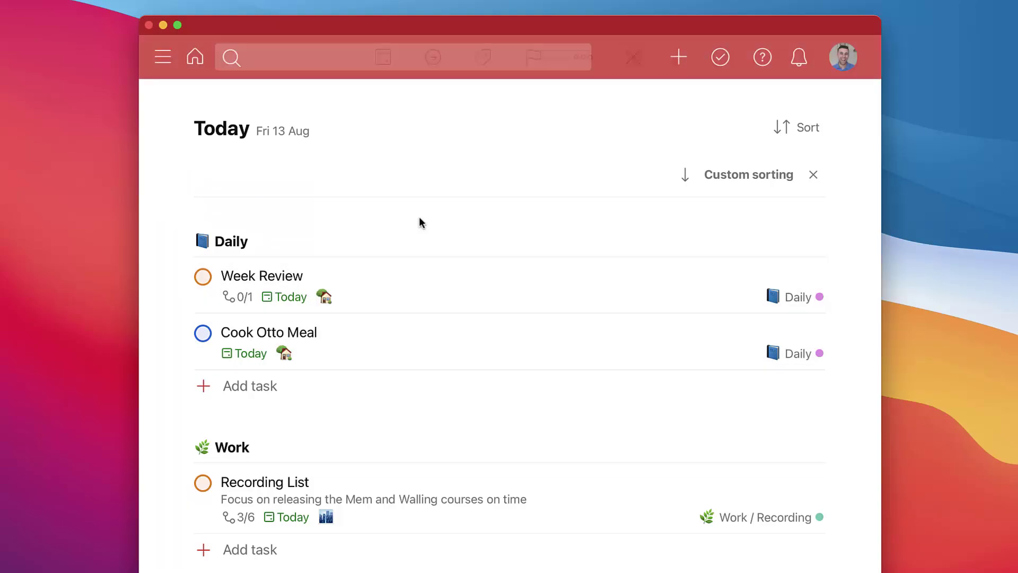
Step: View all 🏡-labelled tasks, return to Today, and open Recording List's details
click(420, 291)
click(289, 223)
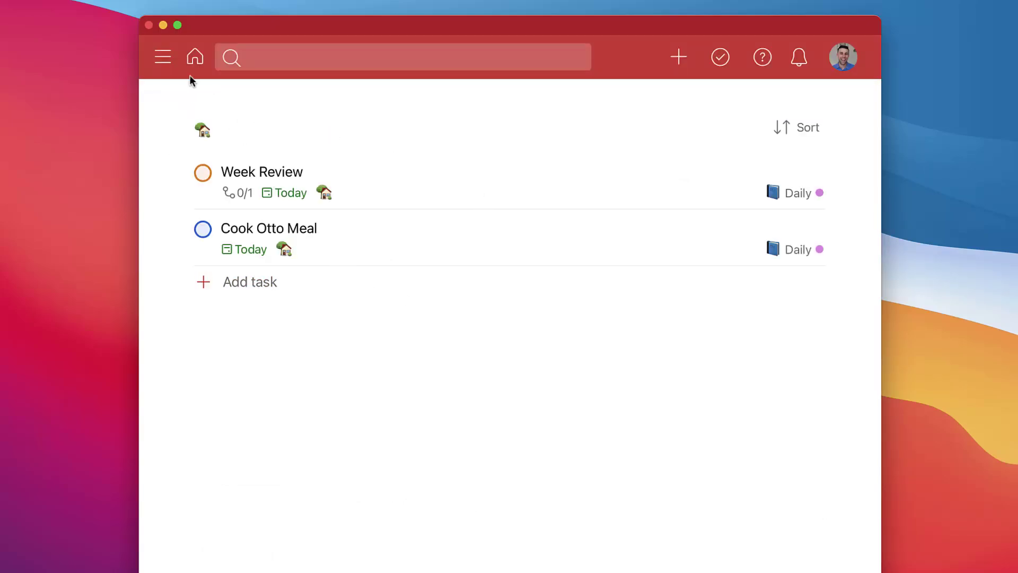
click(165, 59)
click(245, 145)
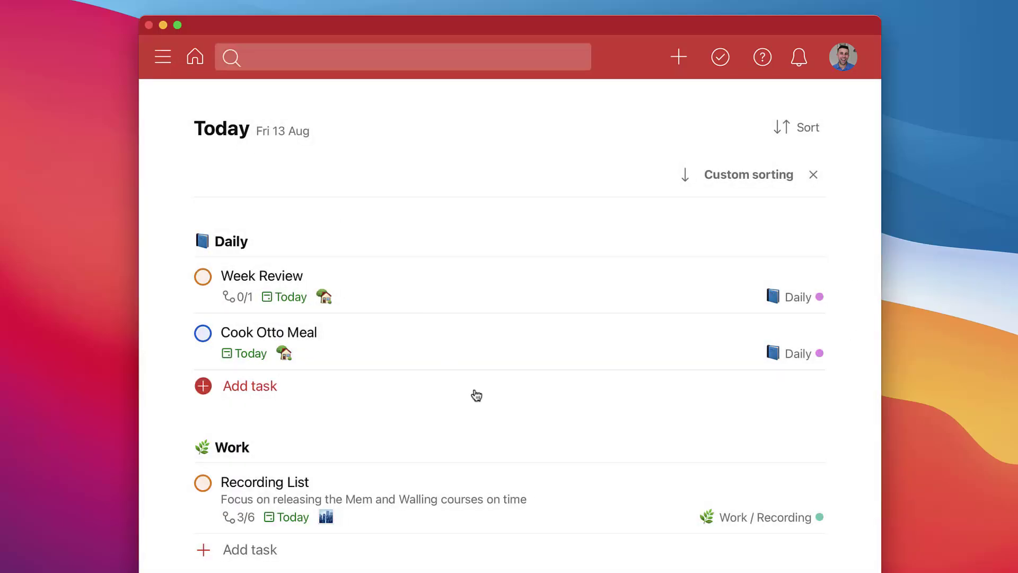
click(625, 517)
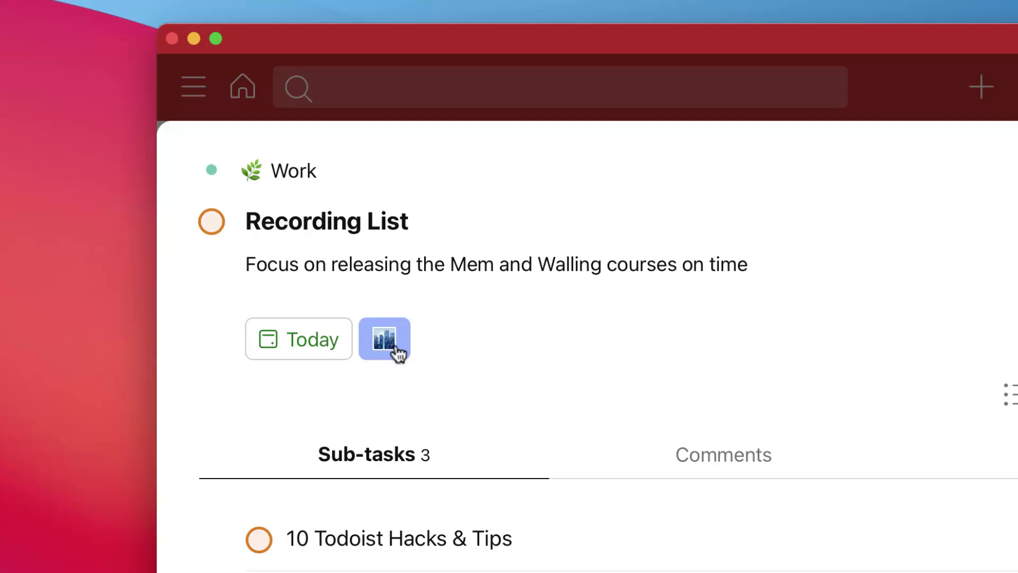
click(395, 350)
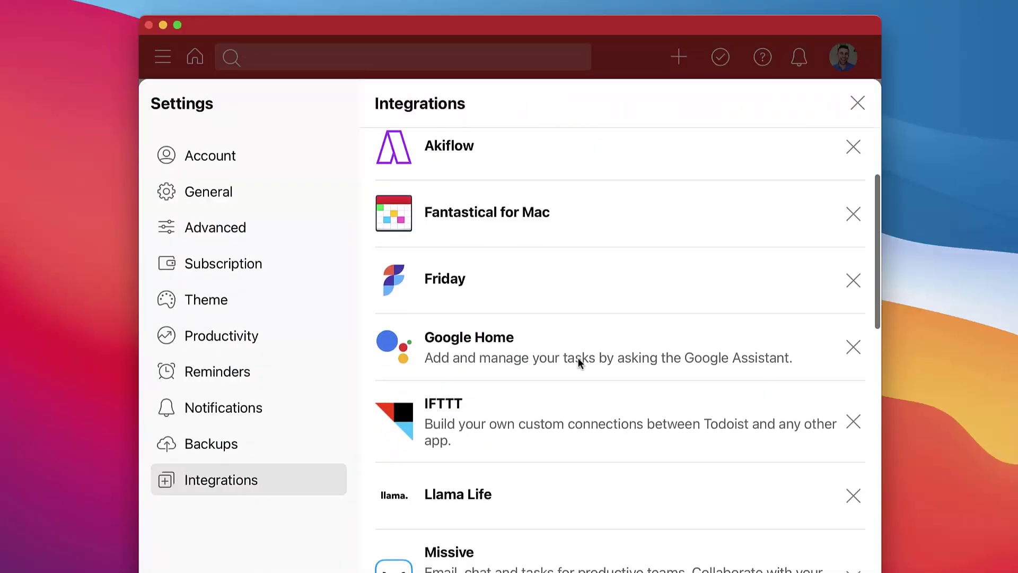
Step: Edit the Google Calendar connection, keeping a 60-minute event duration, and save it
scroll(579, 363, down, 12)
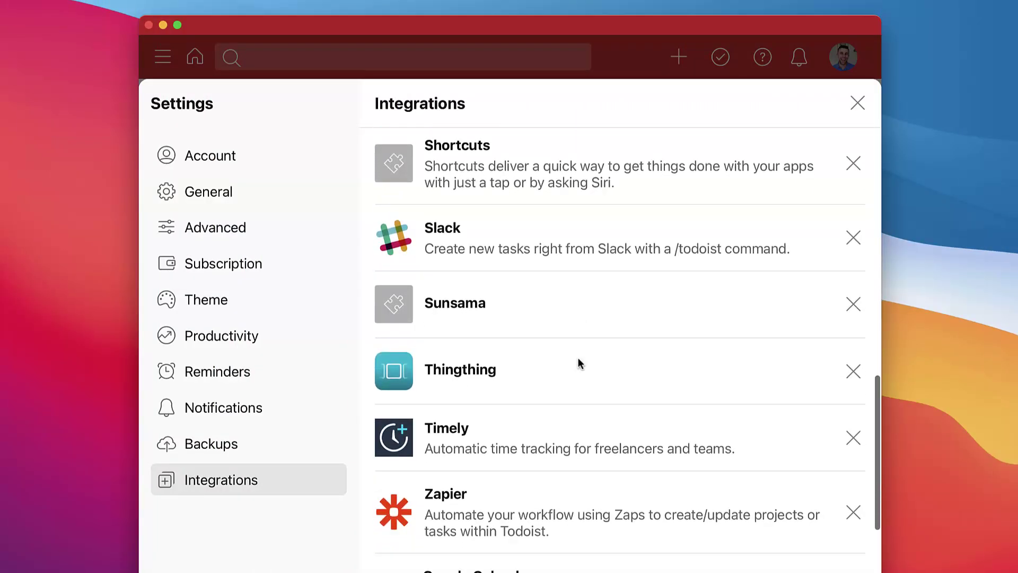
scroll(579, 363, down, 10)
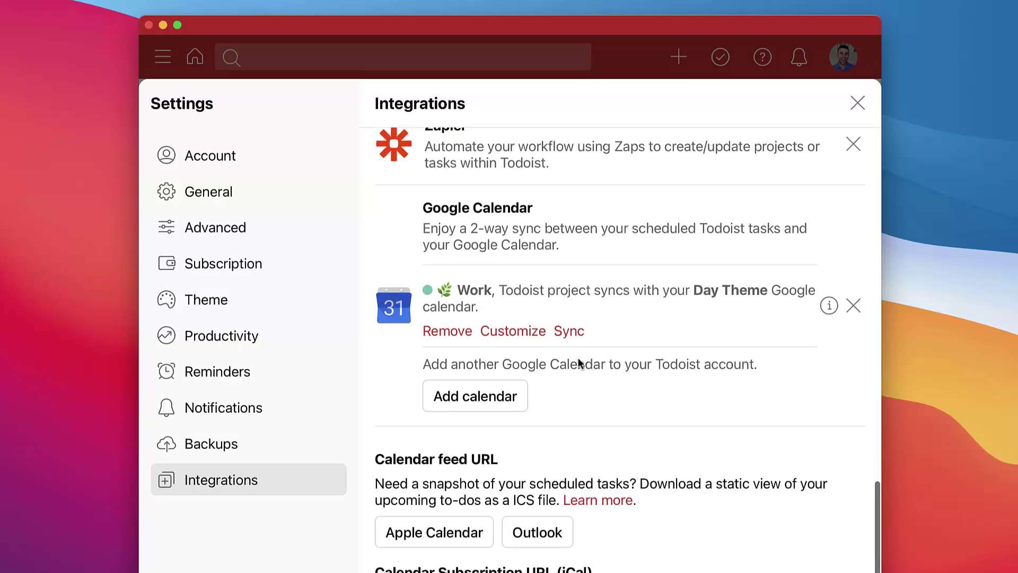
click(527, 335)
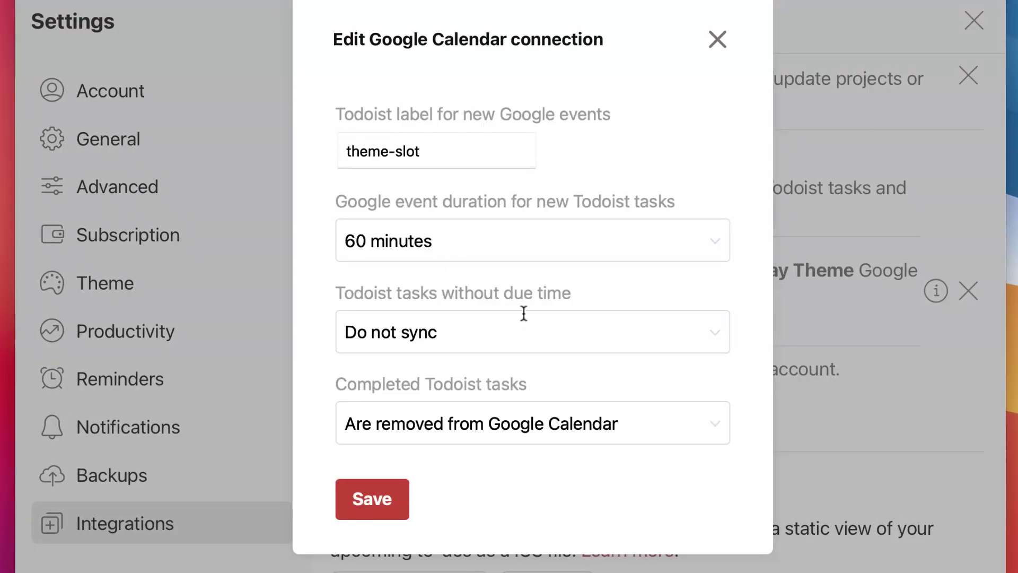
click(444, 152)
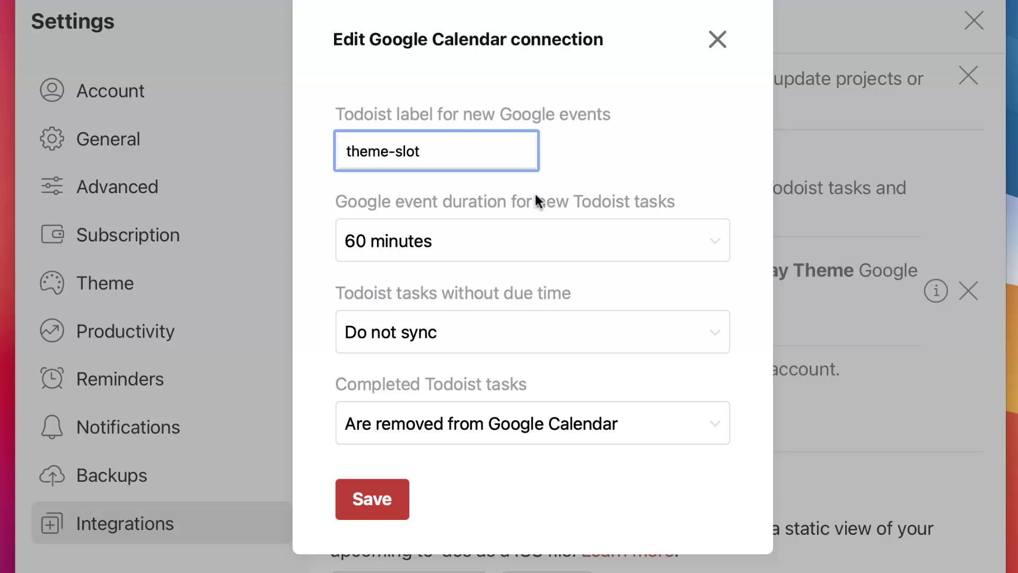
click(438, 255)
click(438, 242)
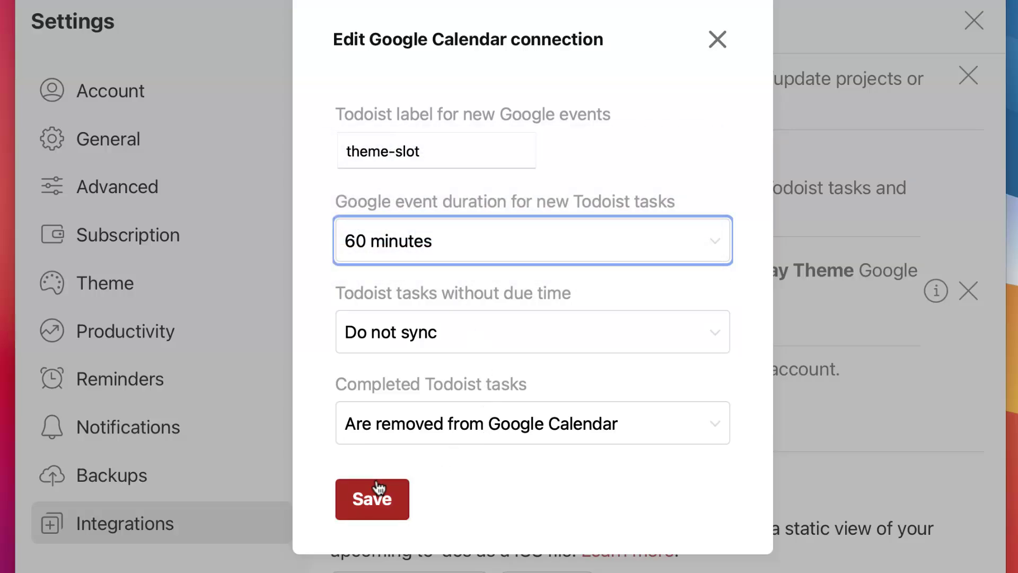
click(378, 499)
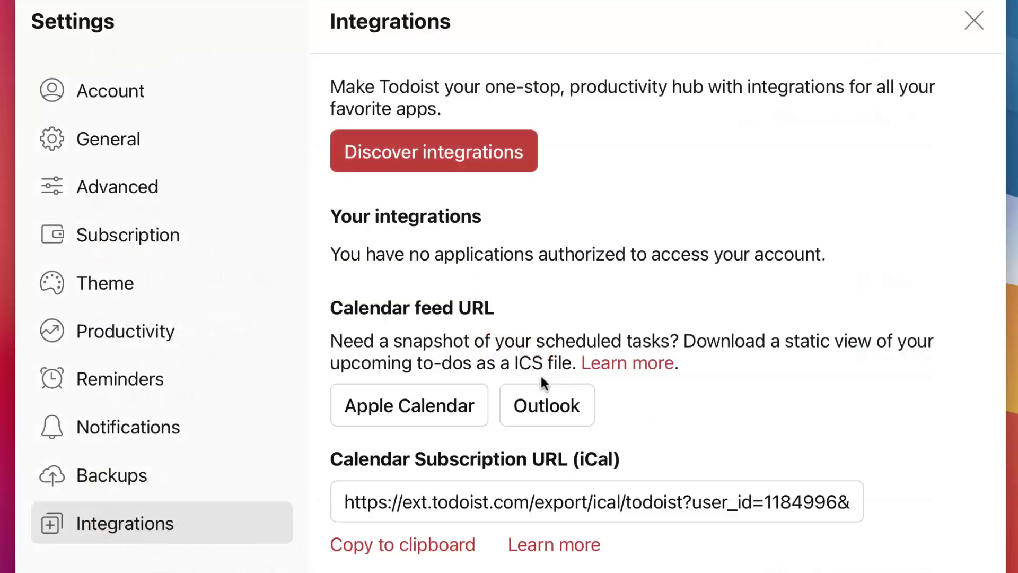
Step: Start connecting another Google Calendar, then dismiss the connection dialog
scroll(496, 479, down, 15)
scroll(496, 479, down, 10)
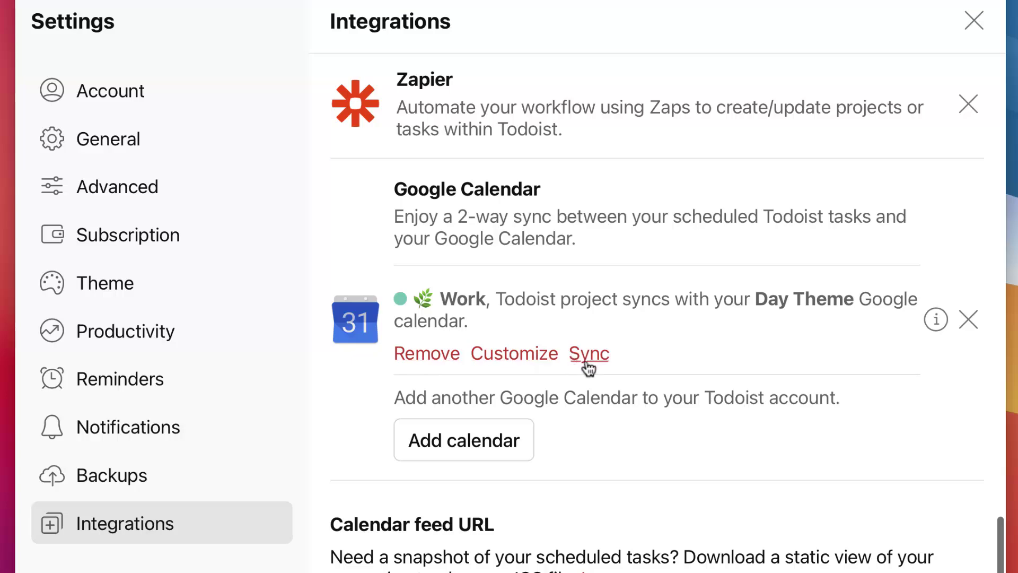
click(509, 453)
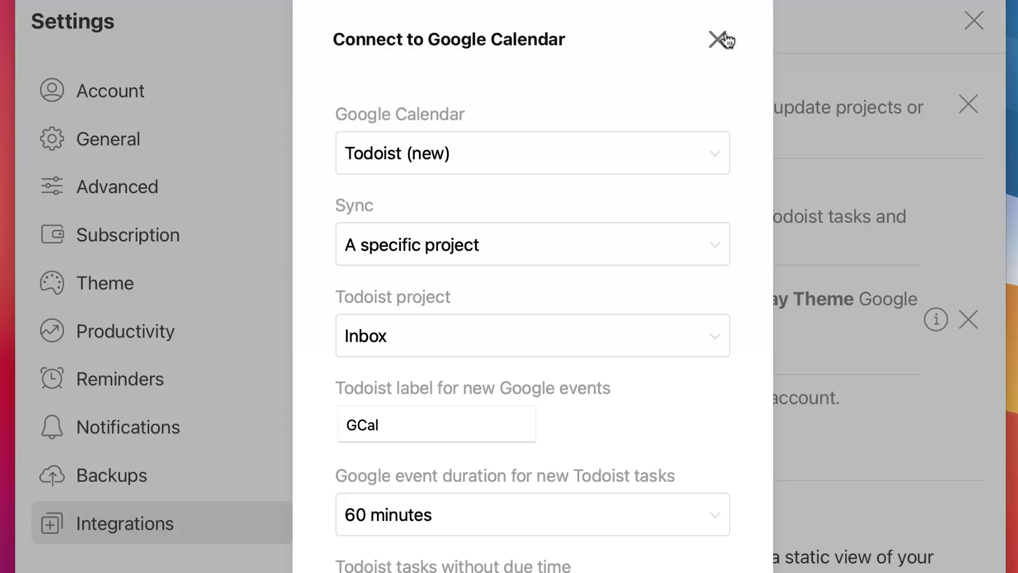
click(722, 40)
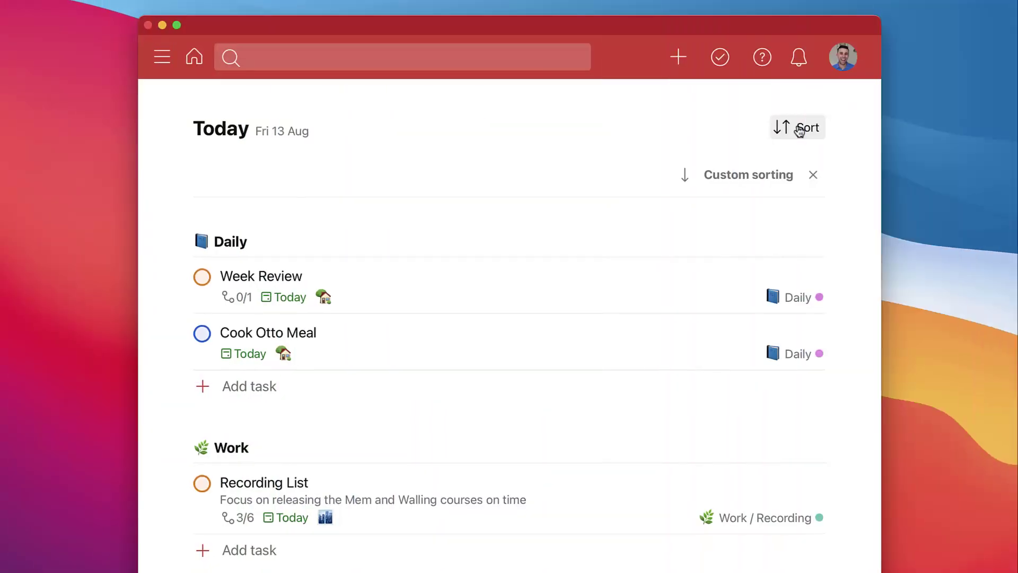
click(793, 133)
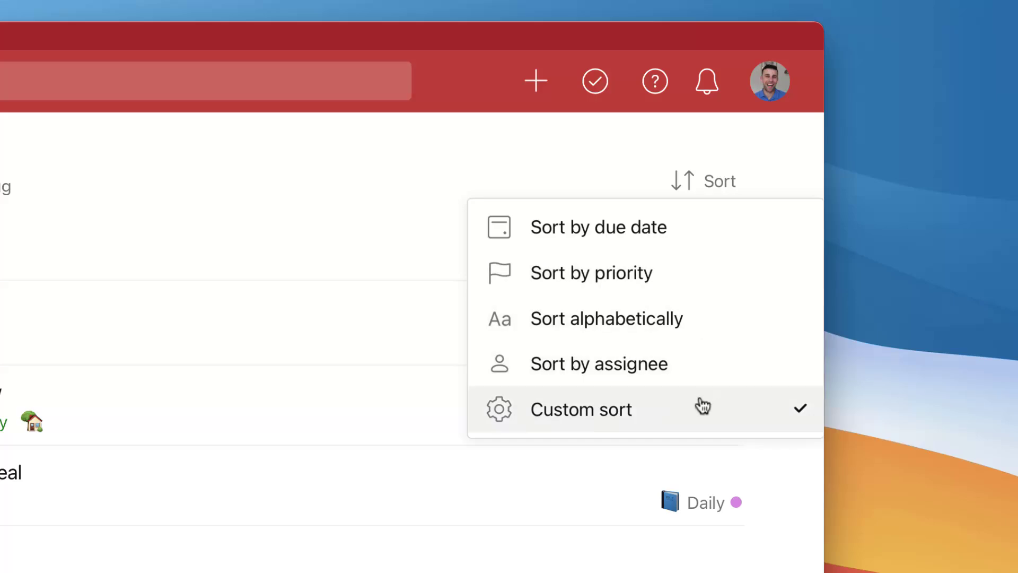
click(693, 410)
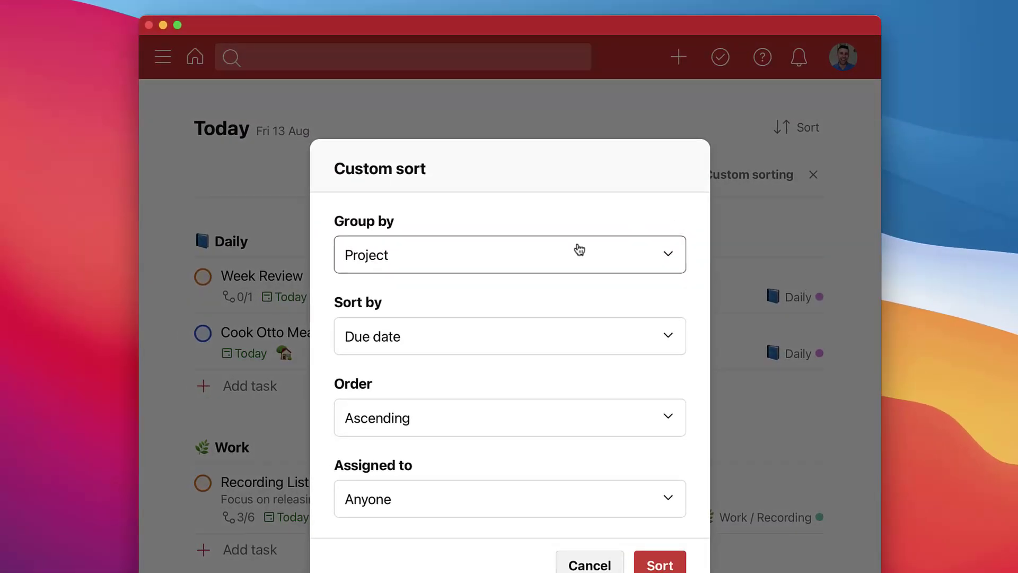
click(547, 259)
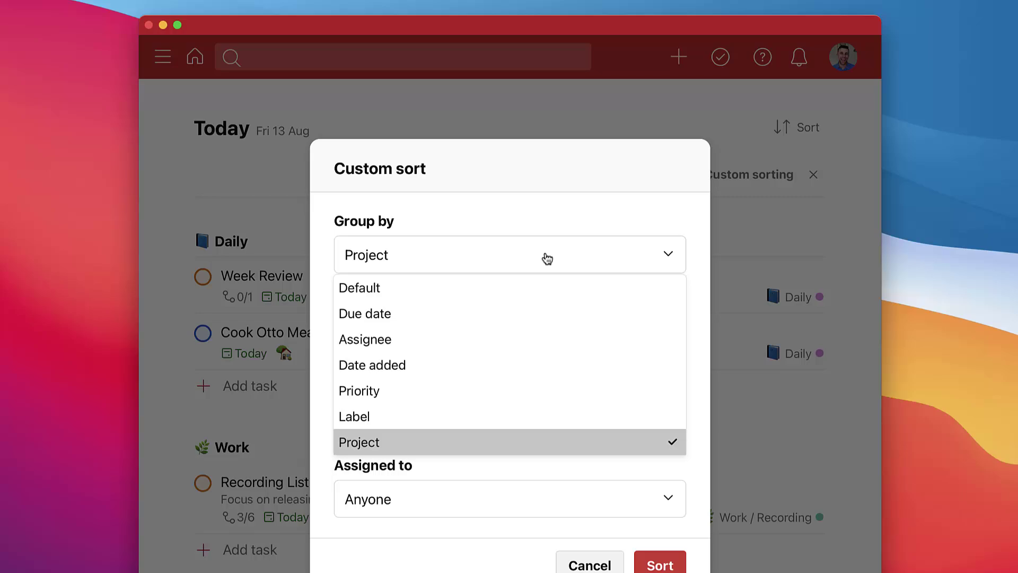
click(452, 247)
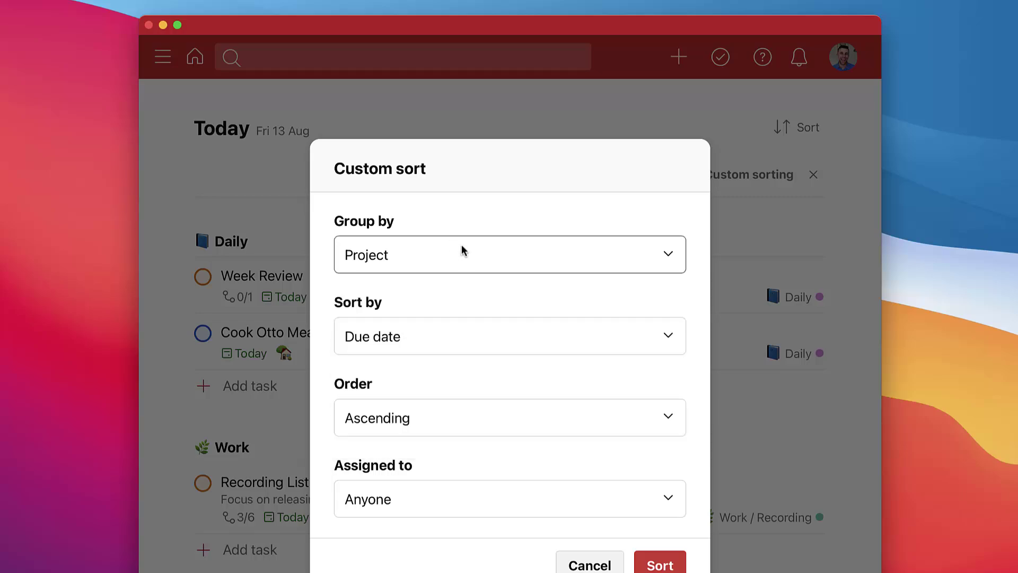
click(441, 347)
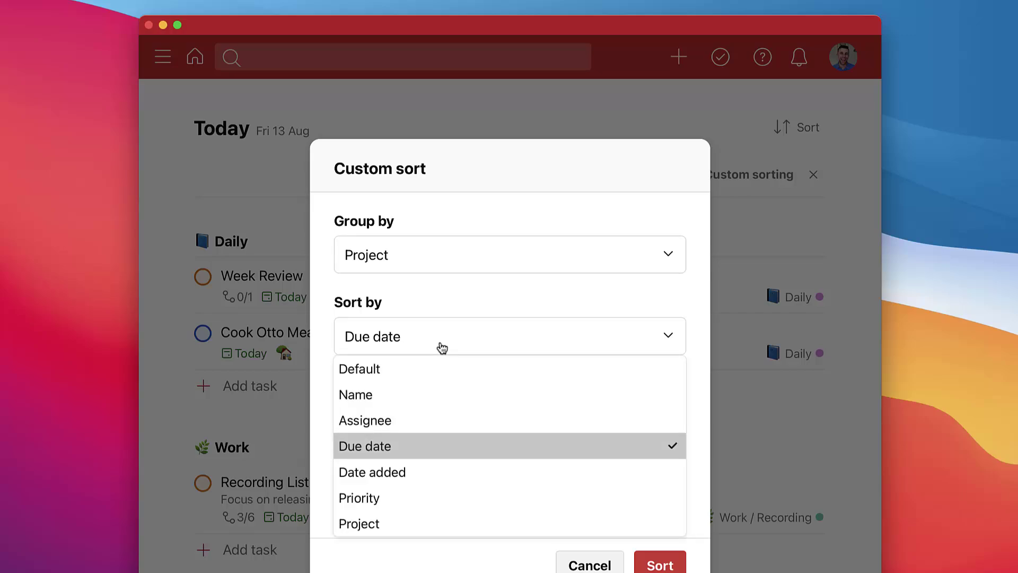
click(443, 347)
key(Escape)
click(797, 127)
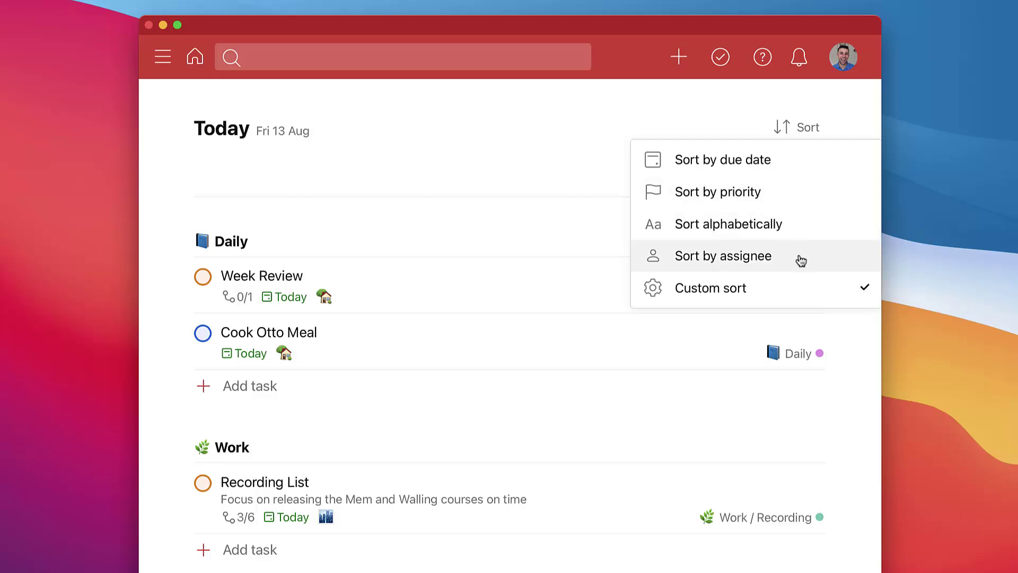
click(790, 288)
click(434, 428)
click(435, 428)
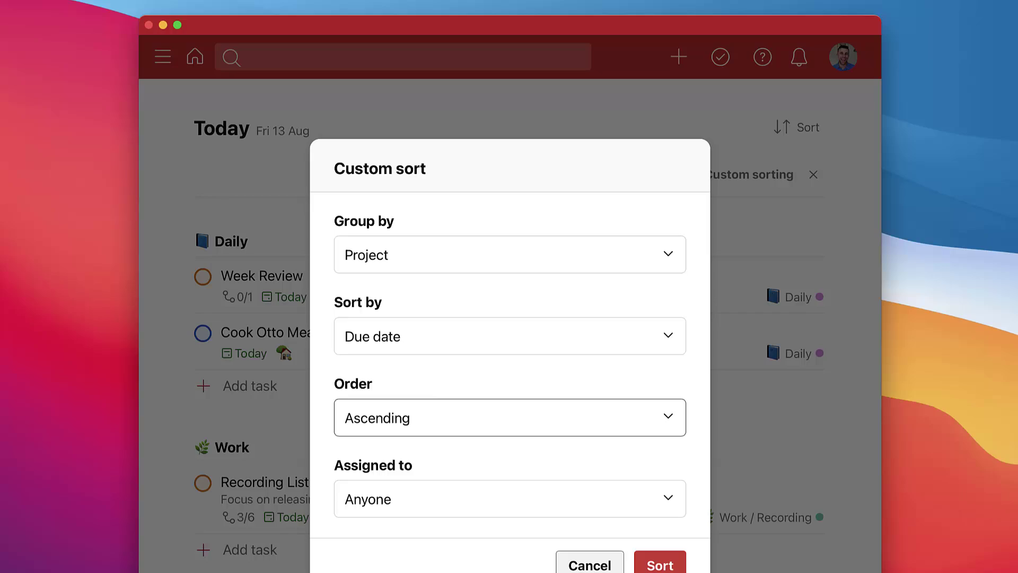
click(547, 258)
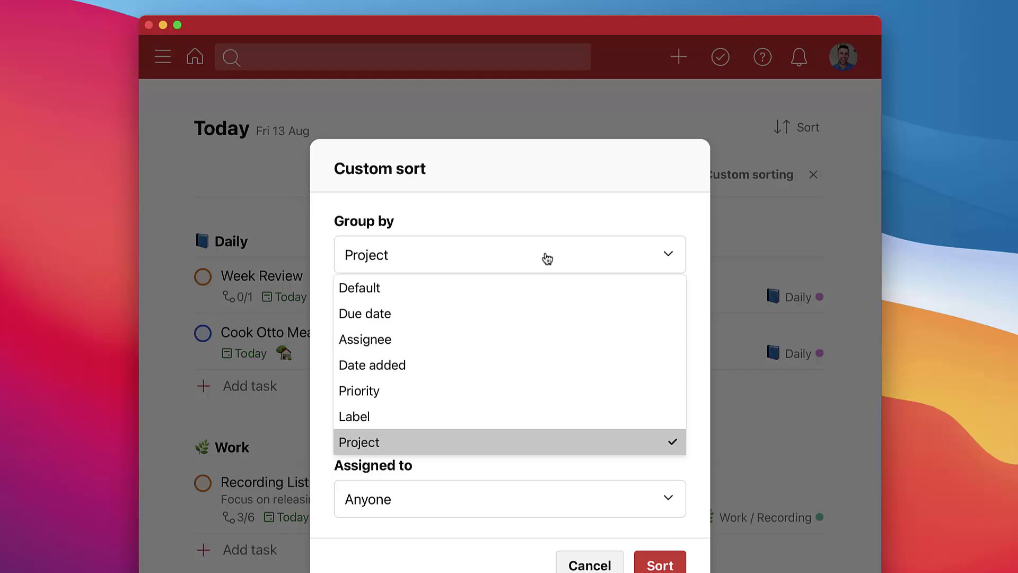
click(547, 258)
click(604, 567)
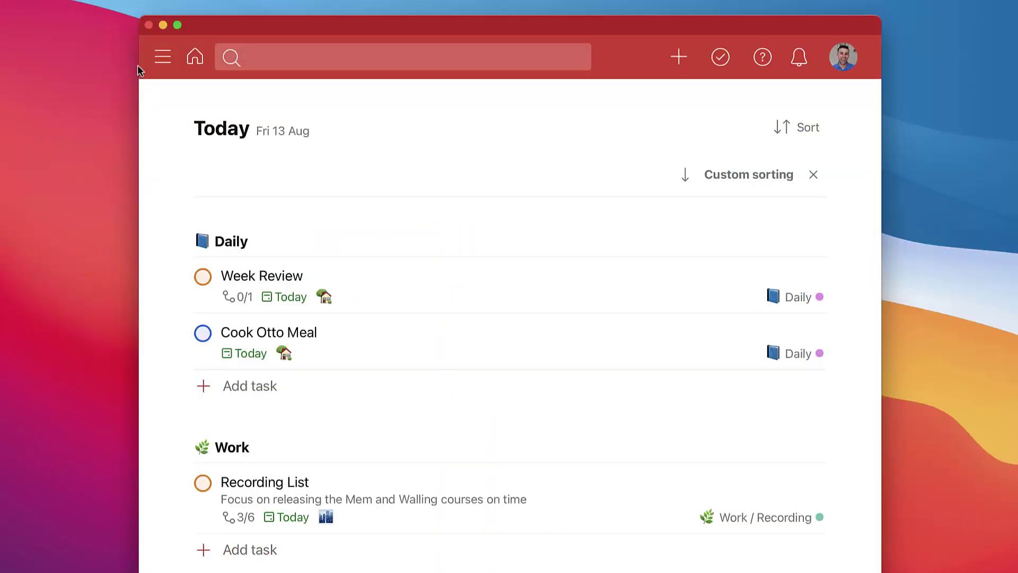
Step: Switch to the Inbox and create a section called 'Books'
click(162, 53)
click(221, 109)
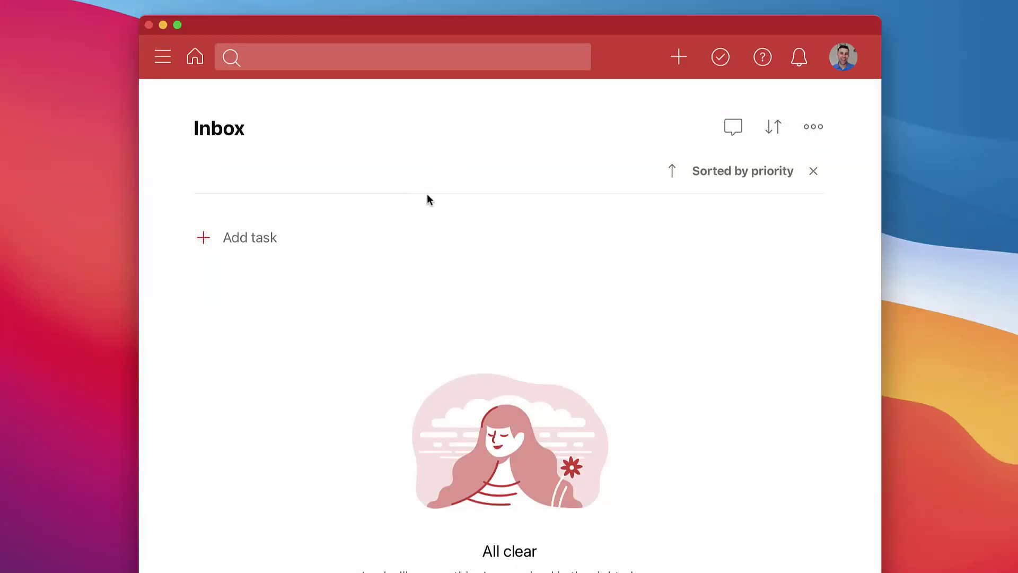
click(522, 283)
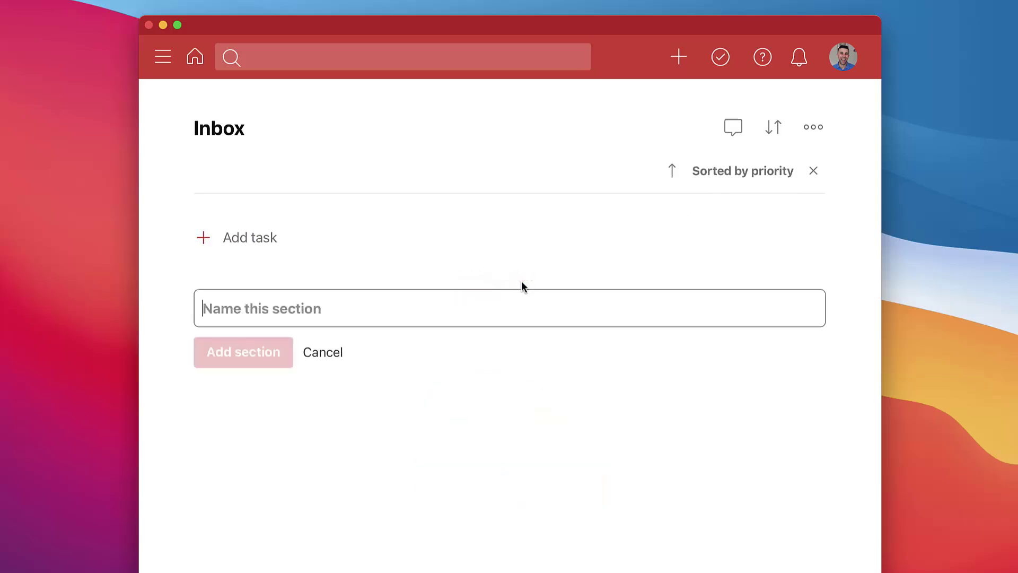
text(Books)
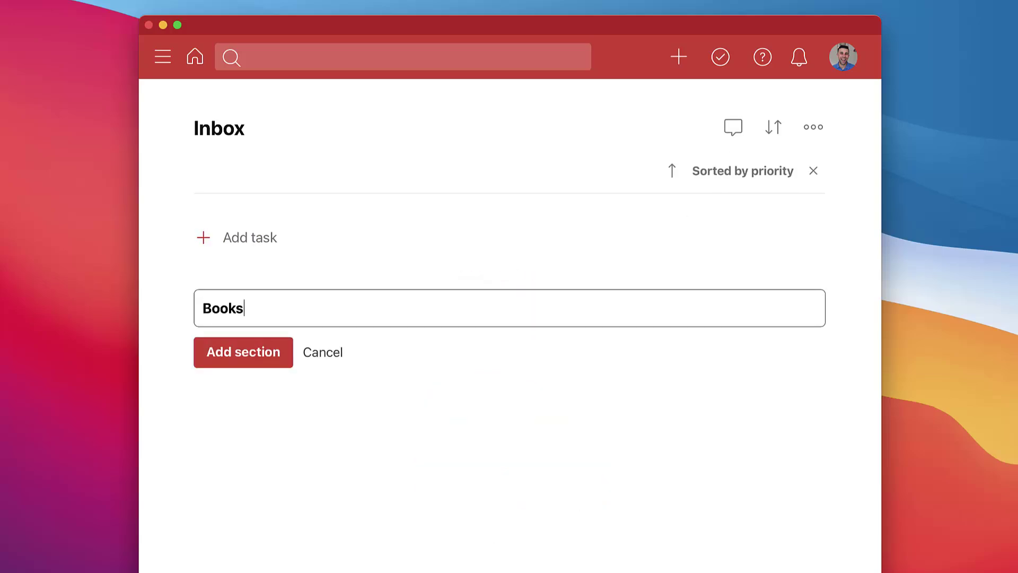
key(Return)
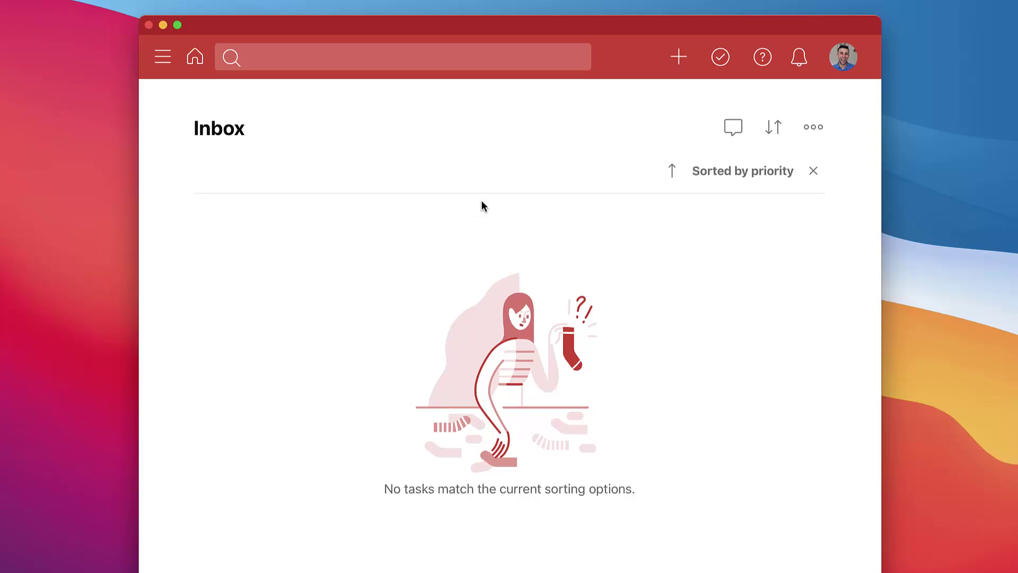
Step: Begin another Inbox section from the more-options menu, then discard it
click(814, 127)
click(764, 205)
text(B)
key(BackSpace)
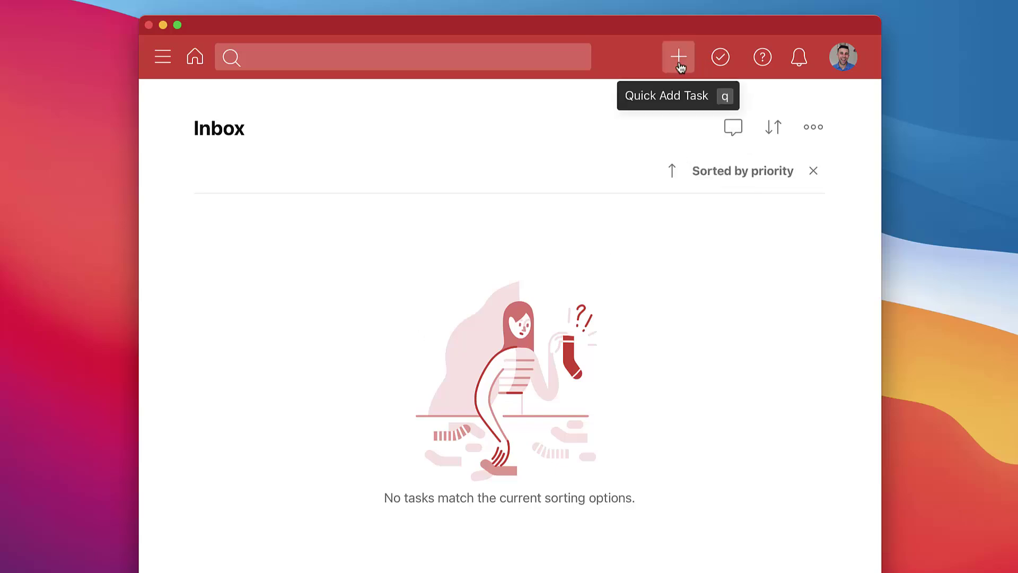
Step: Quick-add 'Deep Work by Cal Newport' with #Inbox and /Books, then open and close its details
click(678, 57)
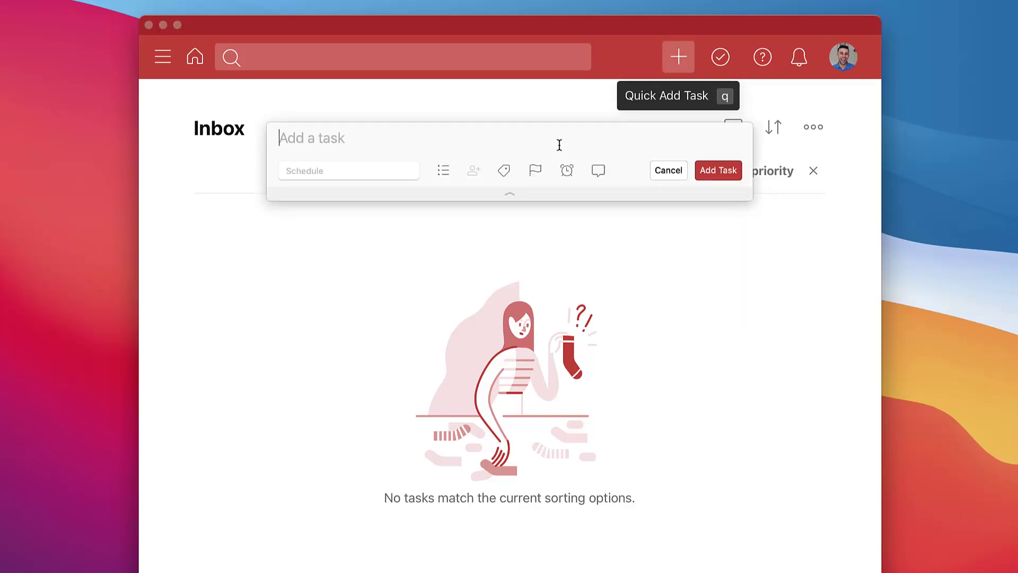
text(Deep Work )
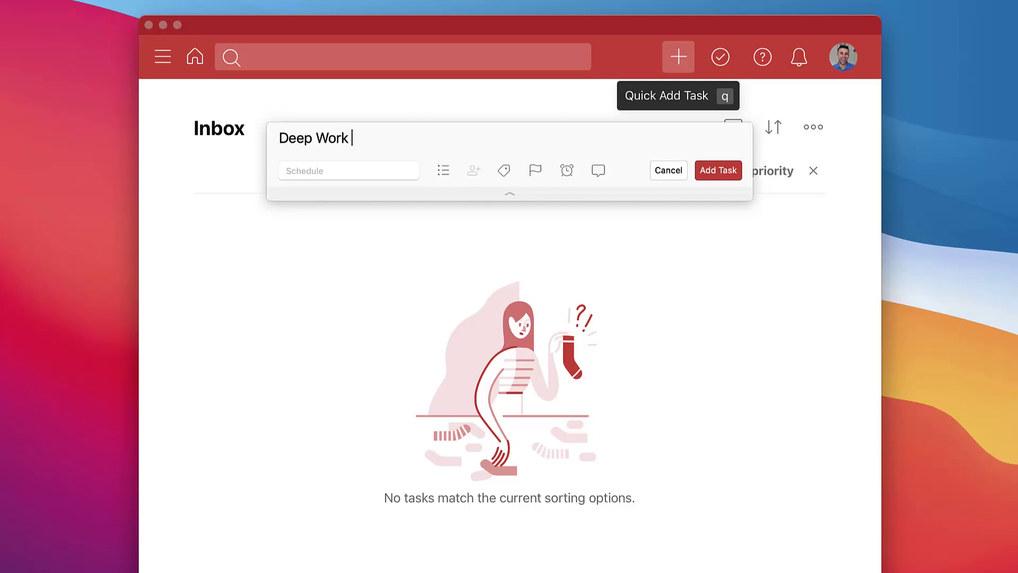
text(by Cal Newpor)
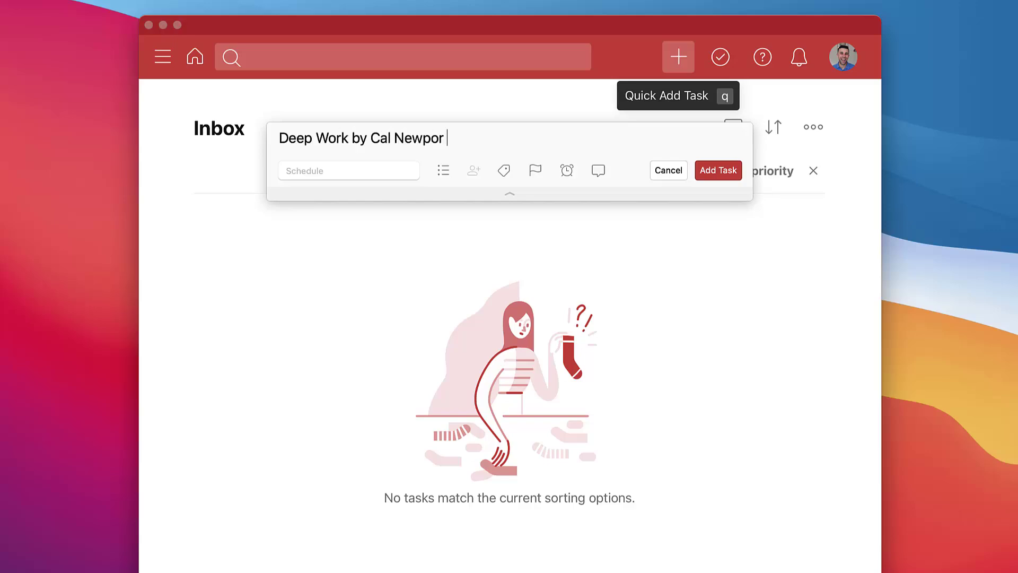
text(t #i)
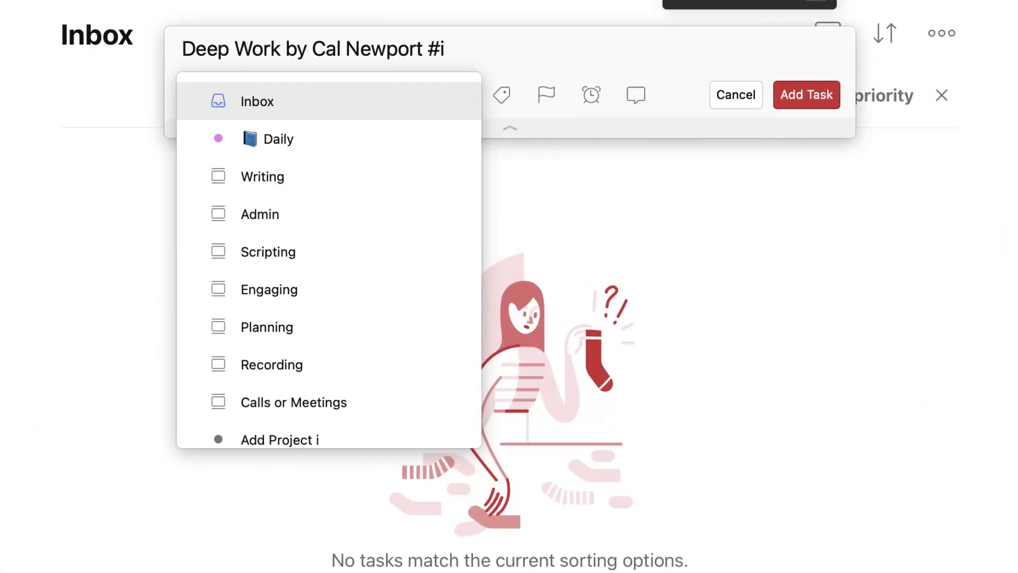
text(box)
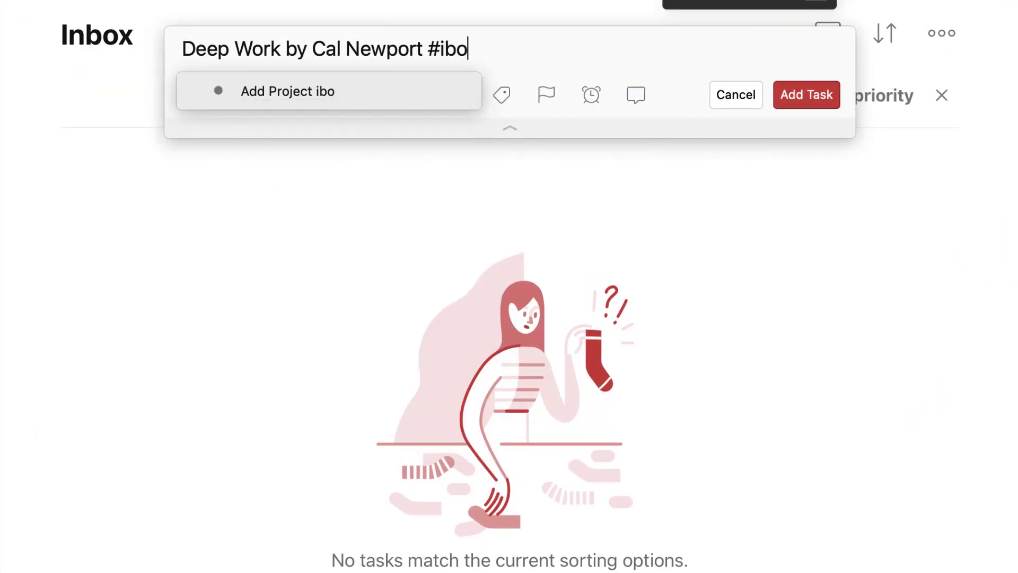
key(BackSpace)
key(BackSpace)
key(BackSpace)
text(nbo)
key(Return)
text(/)
key(Return)
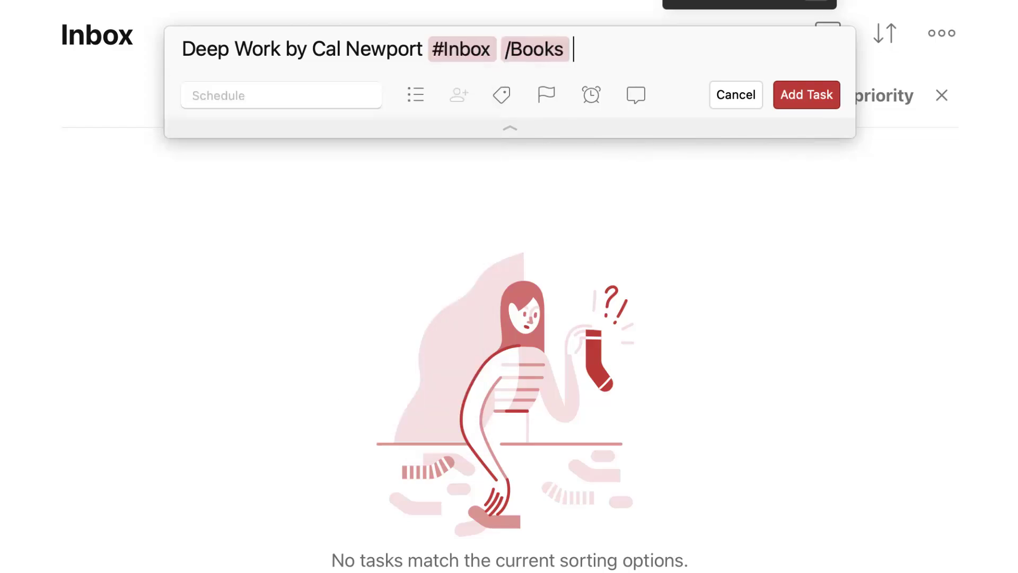
click(833, 97)
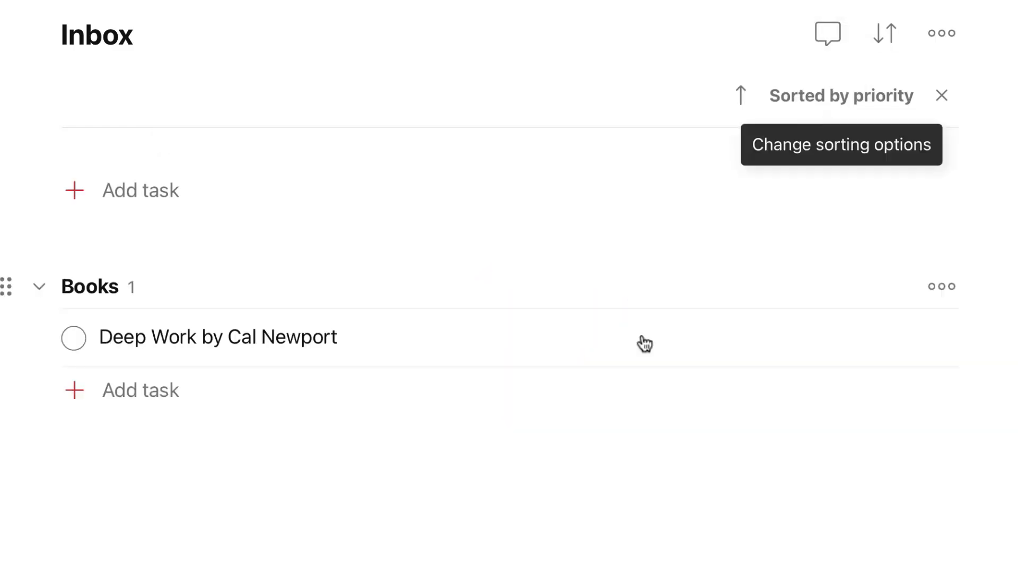
click(416, 358)
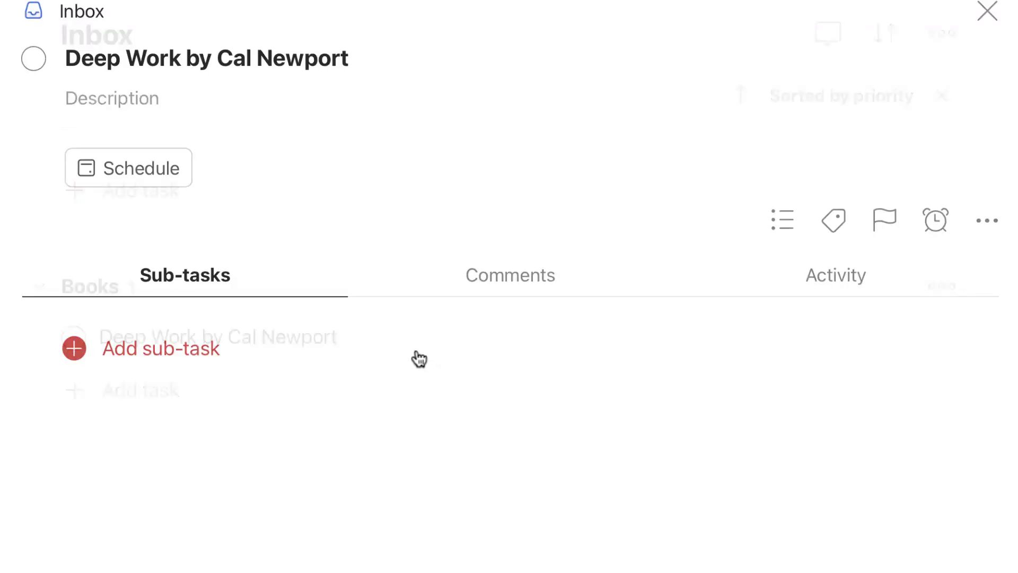
click(987, 11)
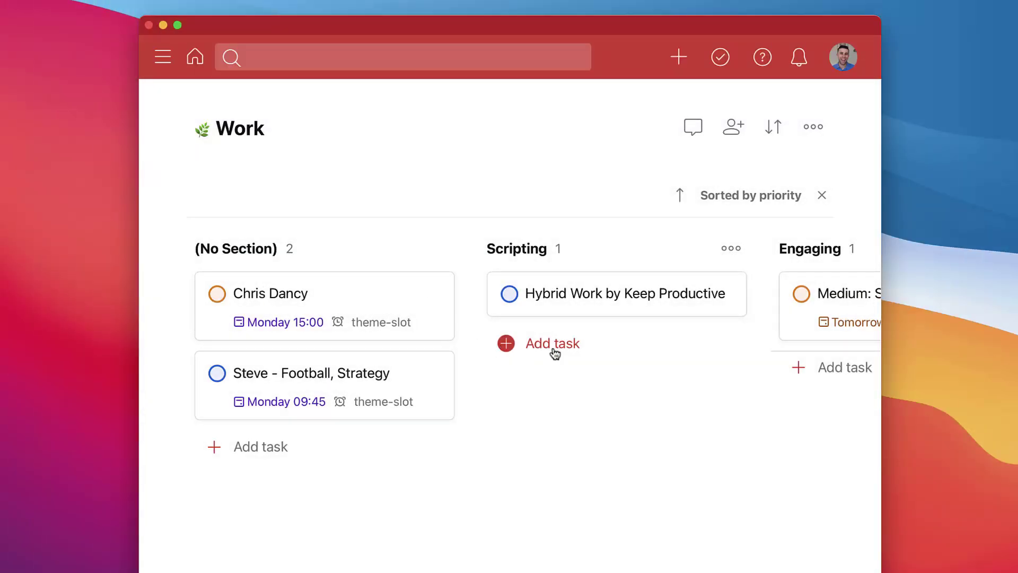
scroll(684, 342, right, 10)
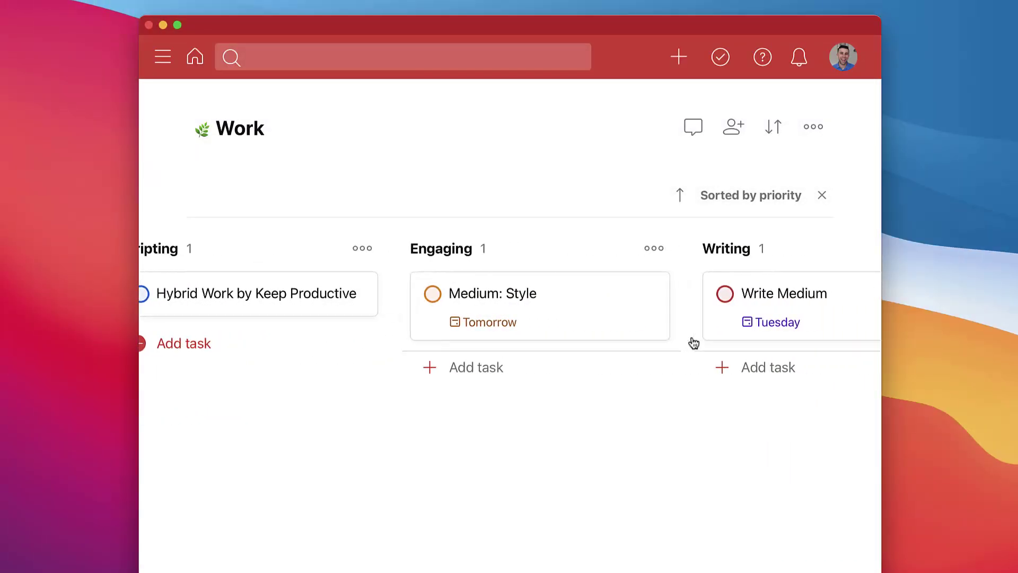
scroll(693, 343, right, 10)
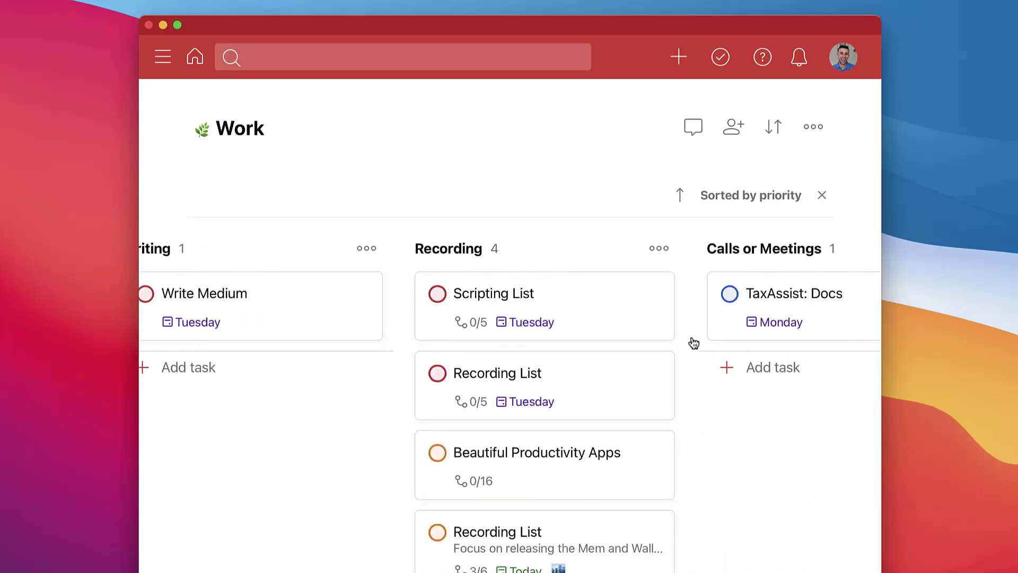
scroll(694, 343, right, 10)
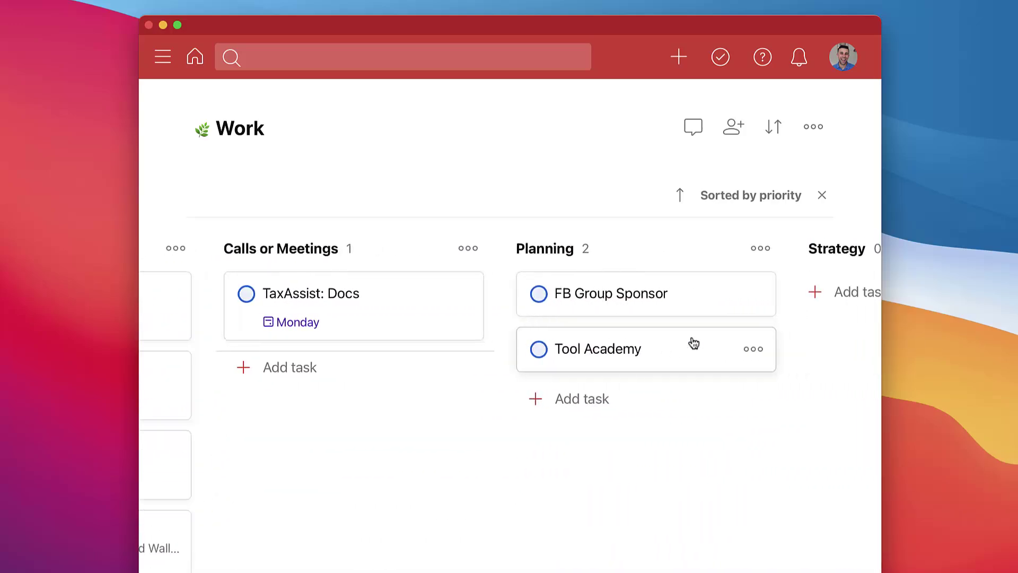
scroll(694, 343, right, 12)
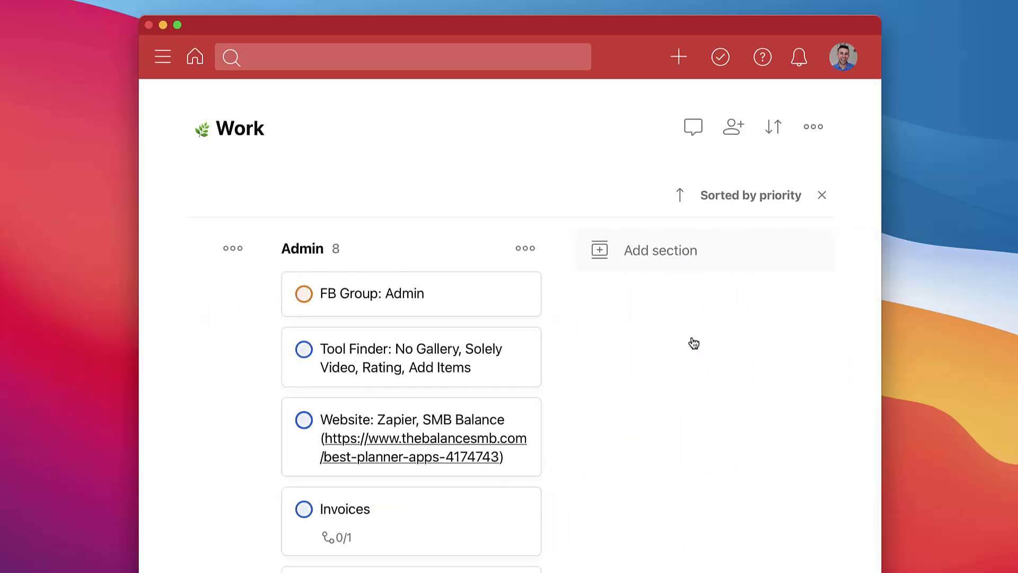
scroll(525, 436, down, 1)
scroll(525, 436, down, 6)
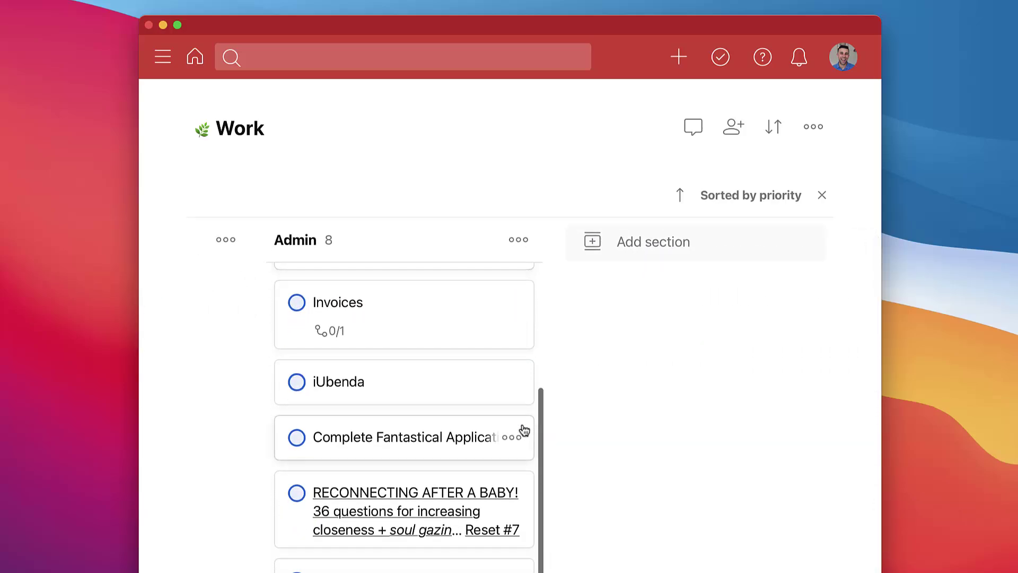
scroll(524, 431, up, 6)
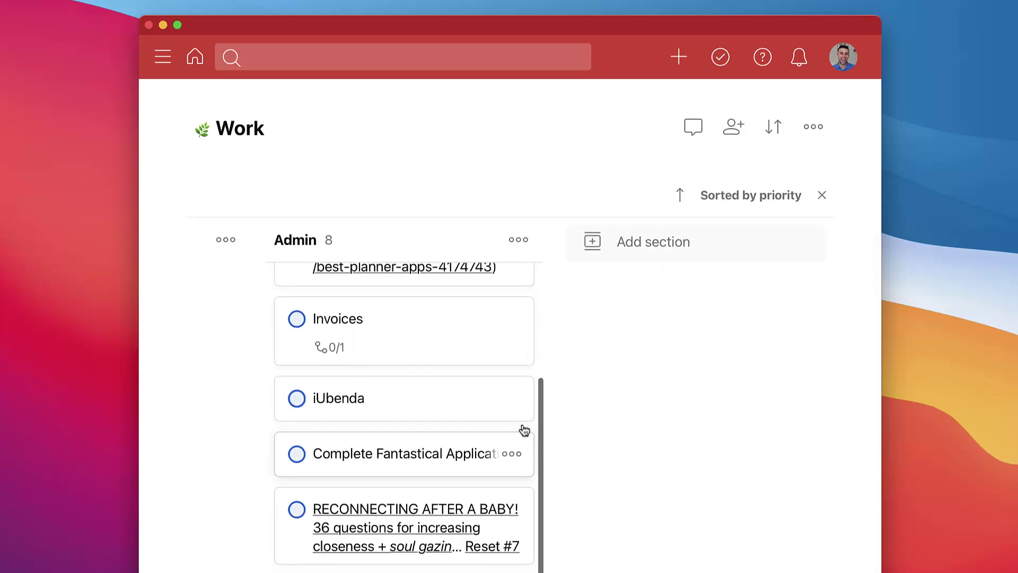
scroll(522, 429, left, 15)
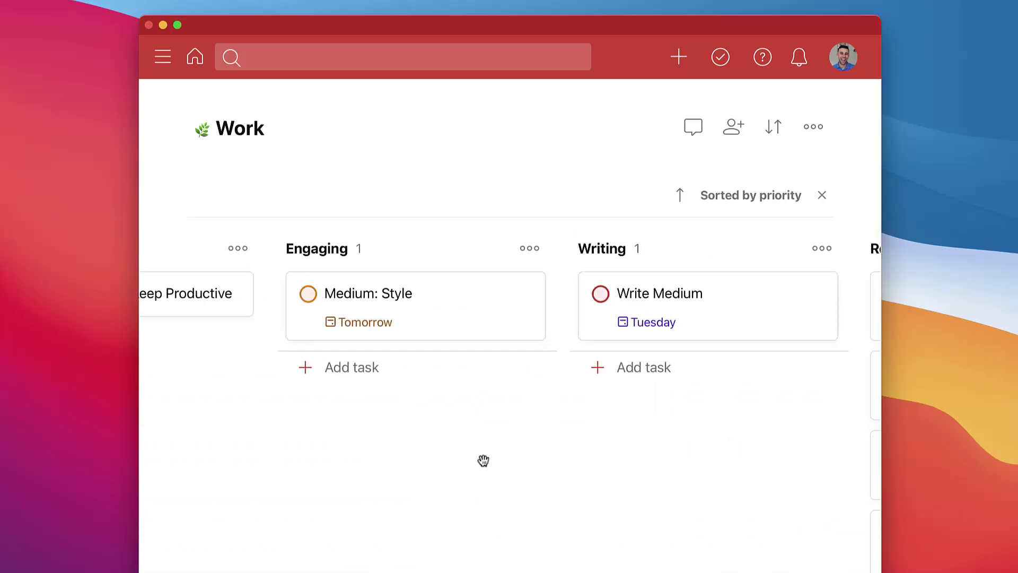
scroll(483, 460, left, 10)
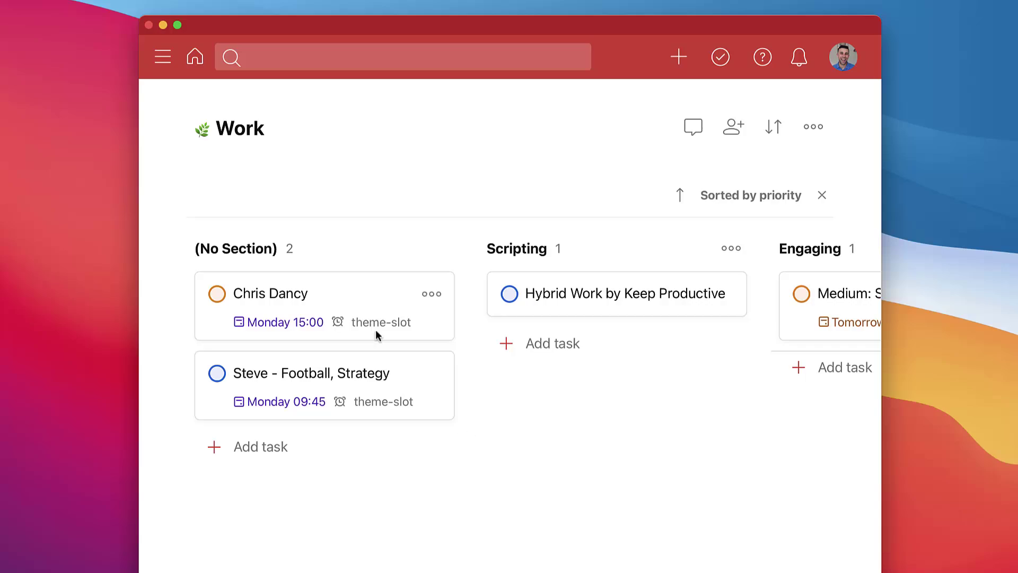
click(162, 56)
click(223, 145)
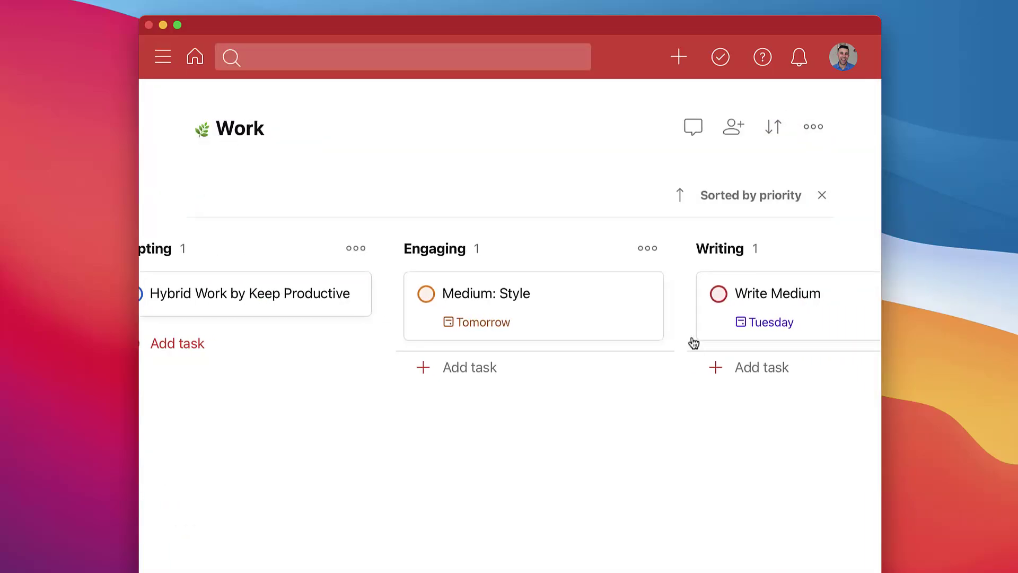
scroll(693, 342, right, 5)
scroll(693, 342, right, 8)
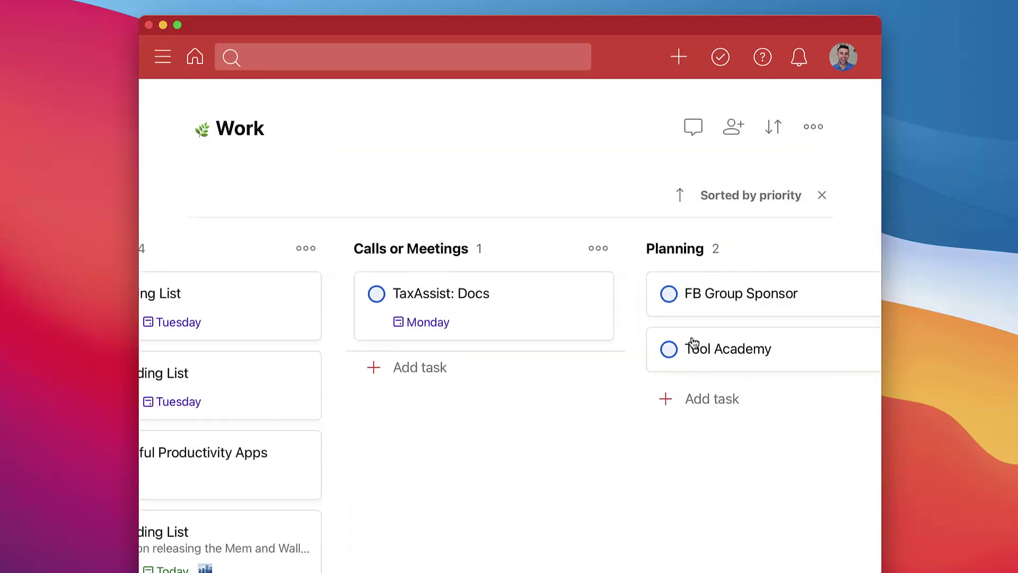
scroll(692, 342, right, 15)
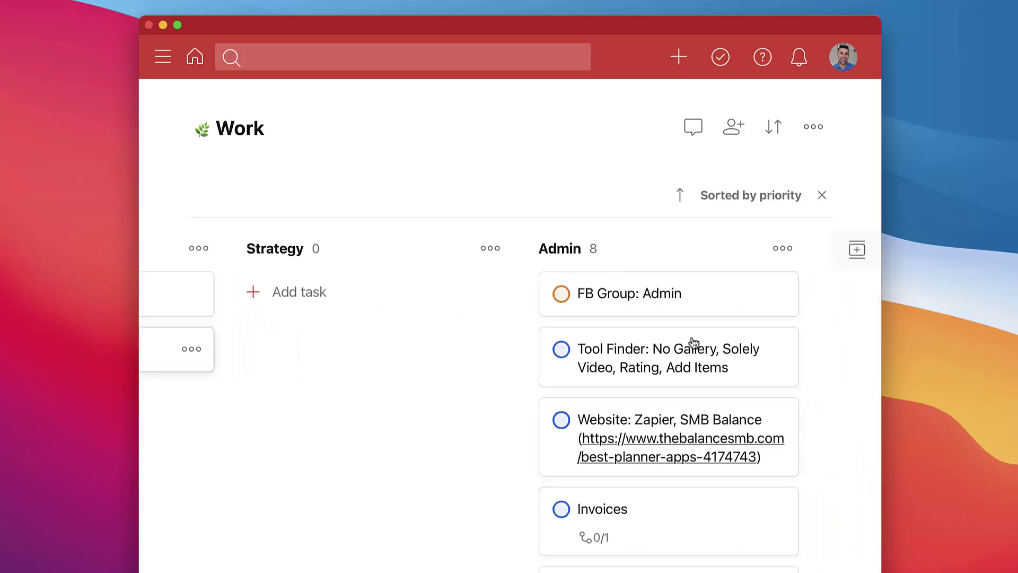
scroll(692, 342, right, 5)
scroll(525, 431, down, 5)
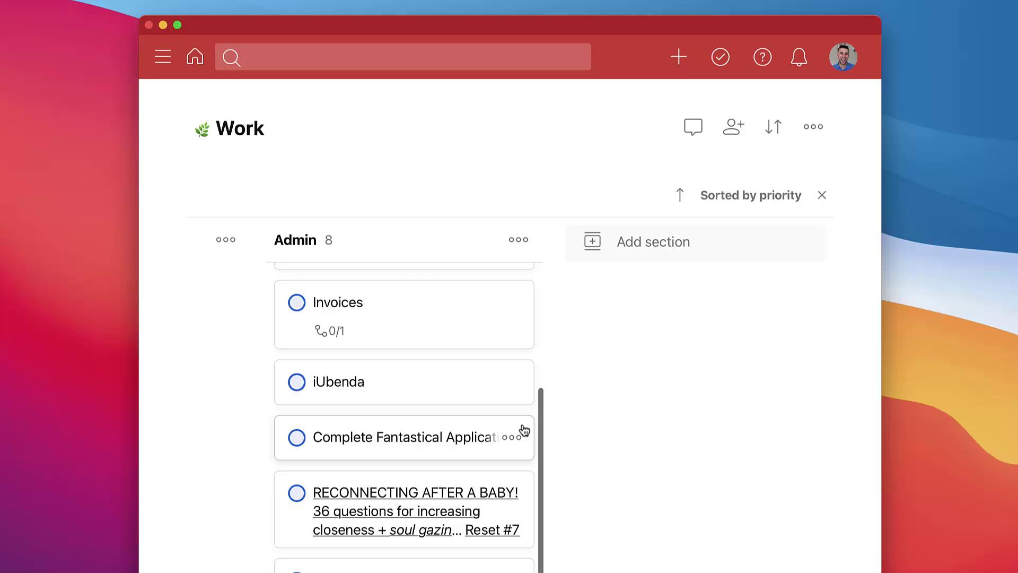
scroll(525, 432, up, 4)
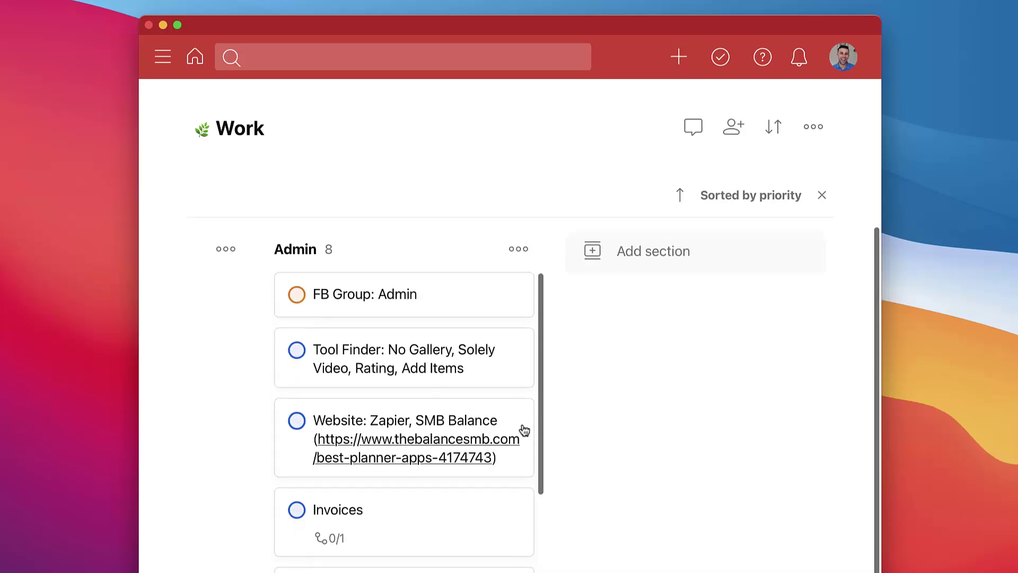
scroll(524, 430, left, 10)
scroll(515, 433, left, 5)
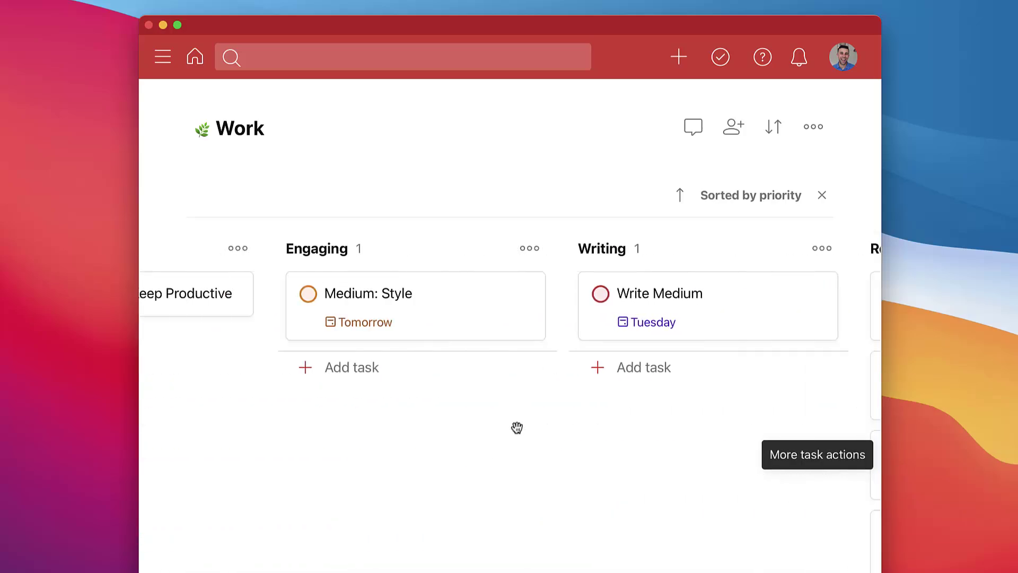
scroll(482, 459, left, 6)
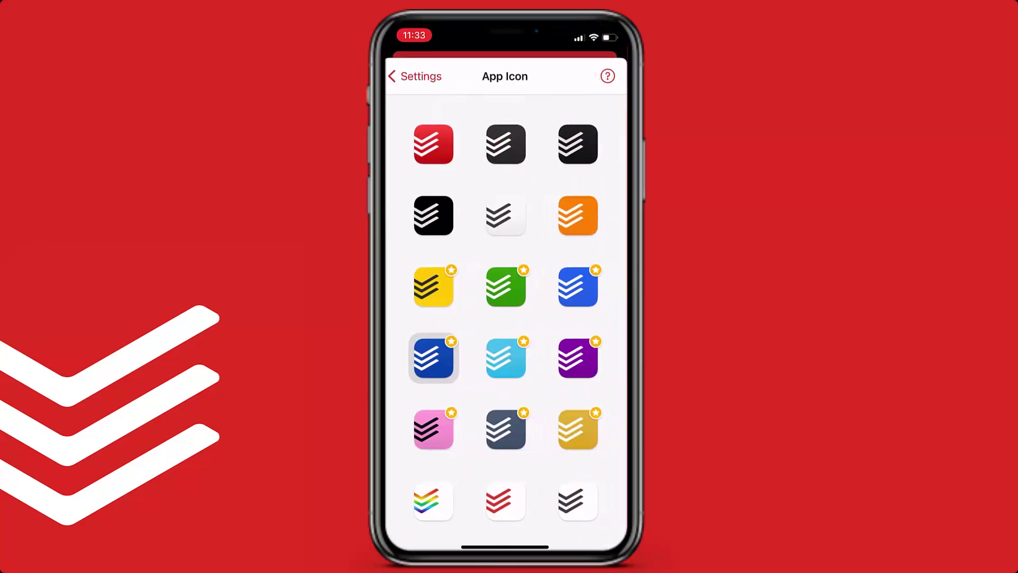
Step: Pick the black icon from the App Icon grid
scroll(506, 309, down, 5)
scroll(506, 309, up, 4)
click(432, 215)
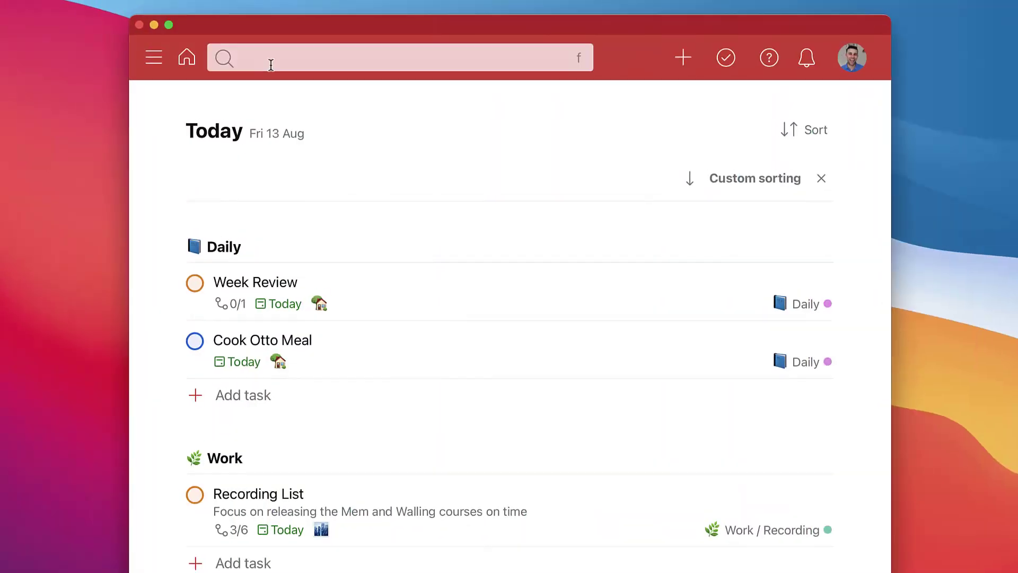
Step: Search tasks for 'tomorrow', then for 'next thursday'
click(269, 64)
text(tomorrow)
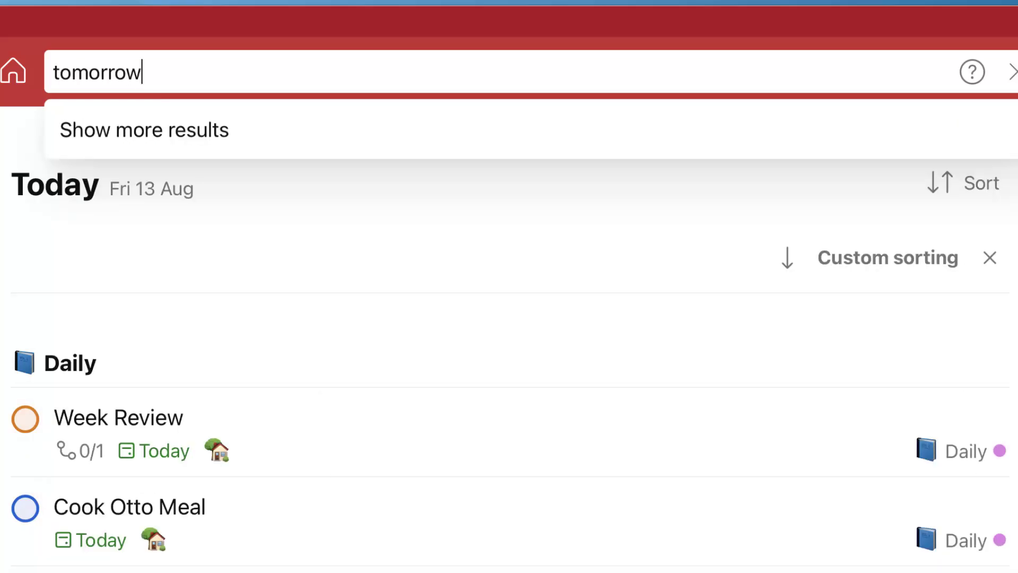
key(Return)
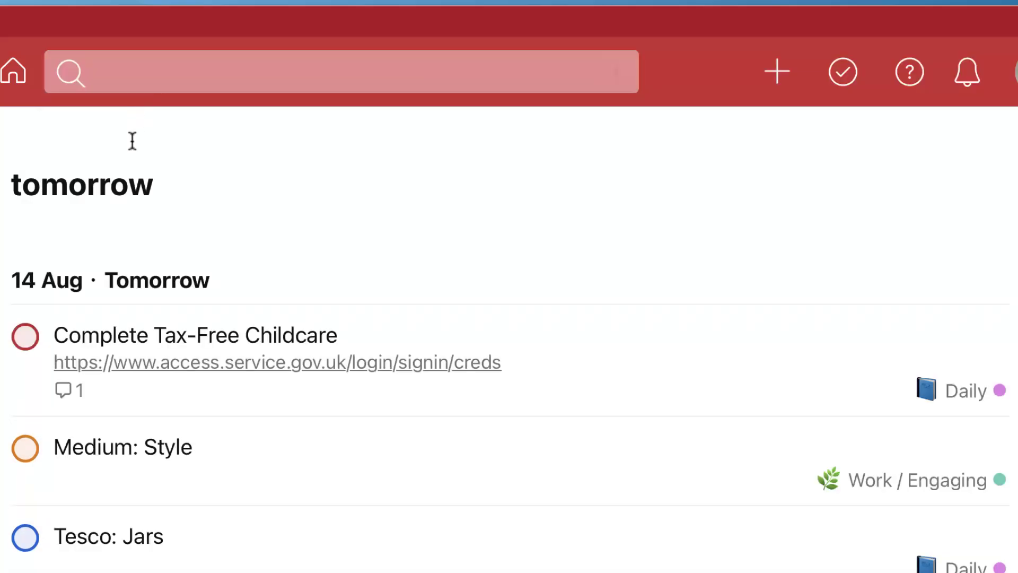
click(178, 67)
text(next thursday)
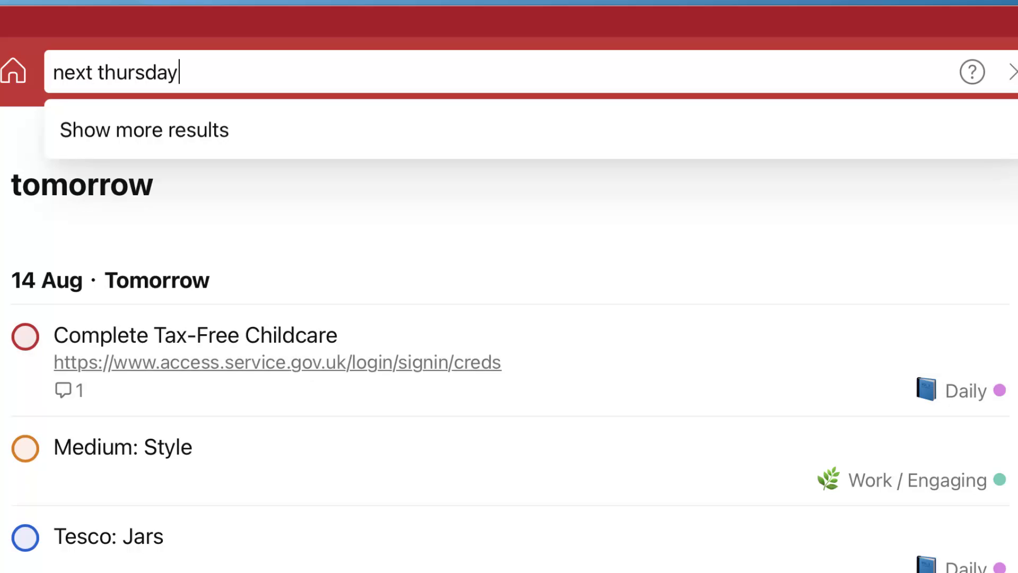
key(Return)
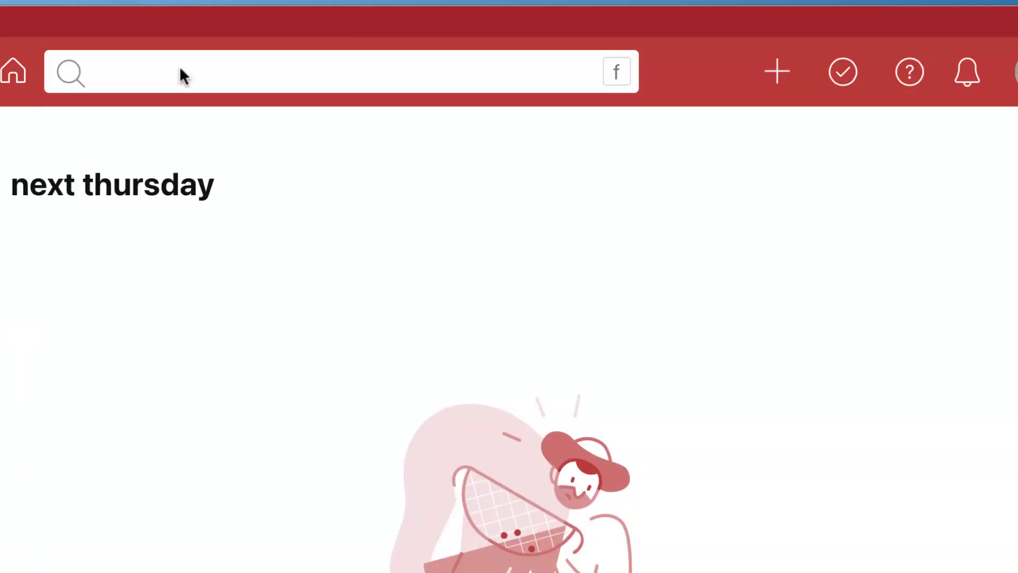
Step: Search for 'next monday', then 'monday', listing three tasks due 16 Aug
click(251, 61)
text(nex)
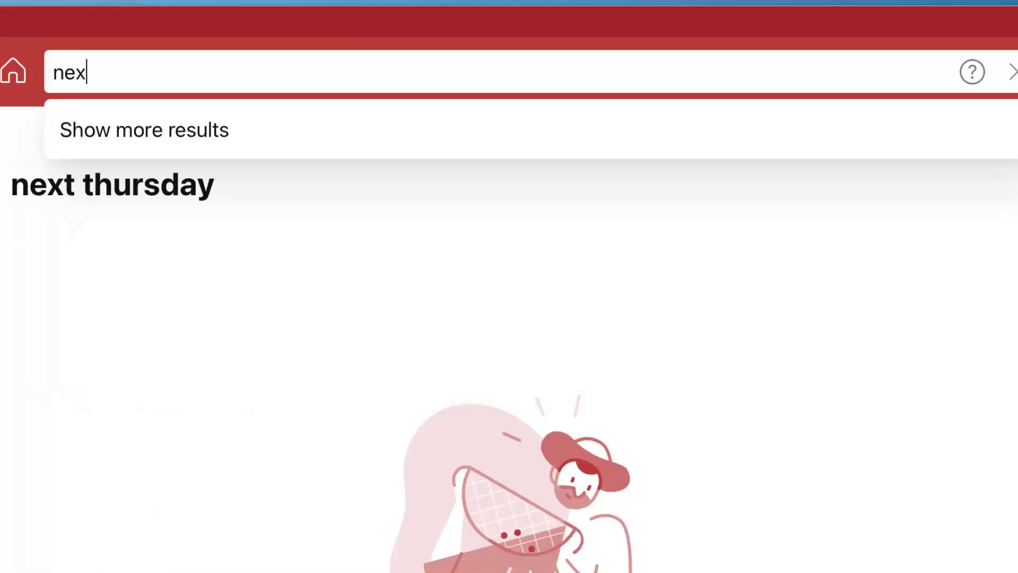
text(t monday)
key(Return)
click(250, 62)
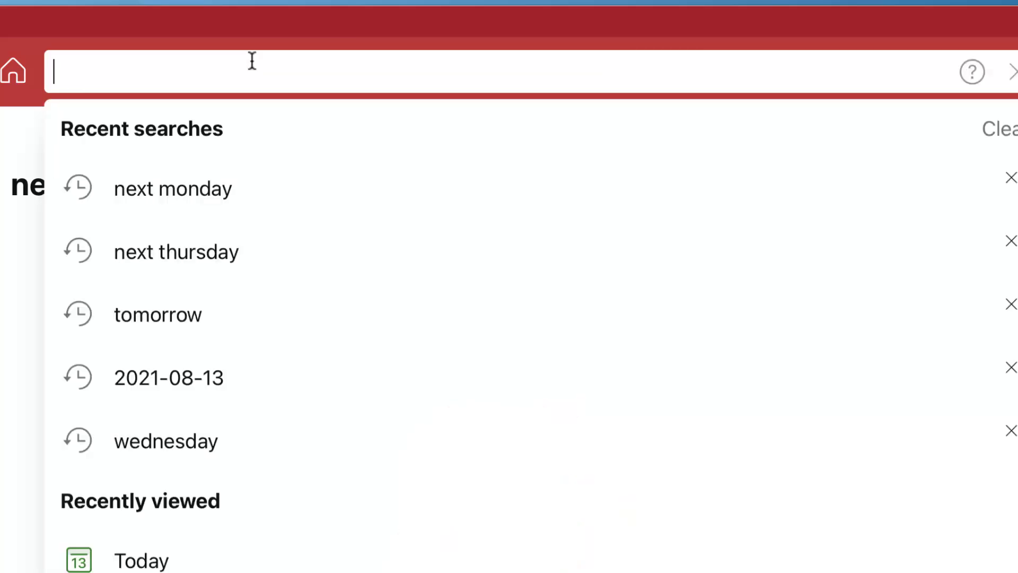
text(on)
key(BackSpace)
key(BackSpace)
text(monday)
key(Return)
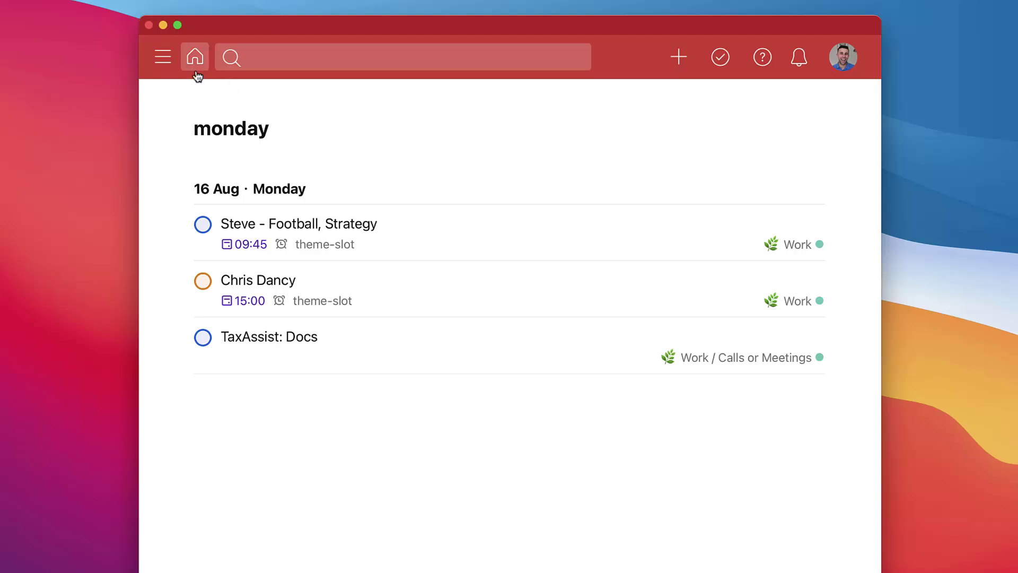
Step: Switch to the Today view from the sidebar, then to the Upcoming view for August 2021
click(163, 57)
click(250, 148)
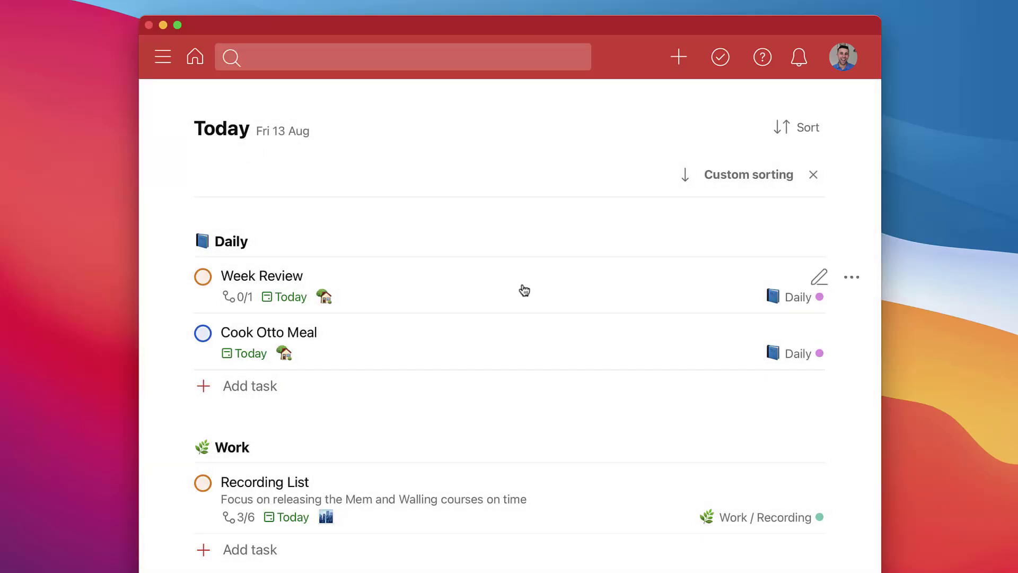
click(162, 57)
click(241, 182)
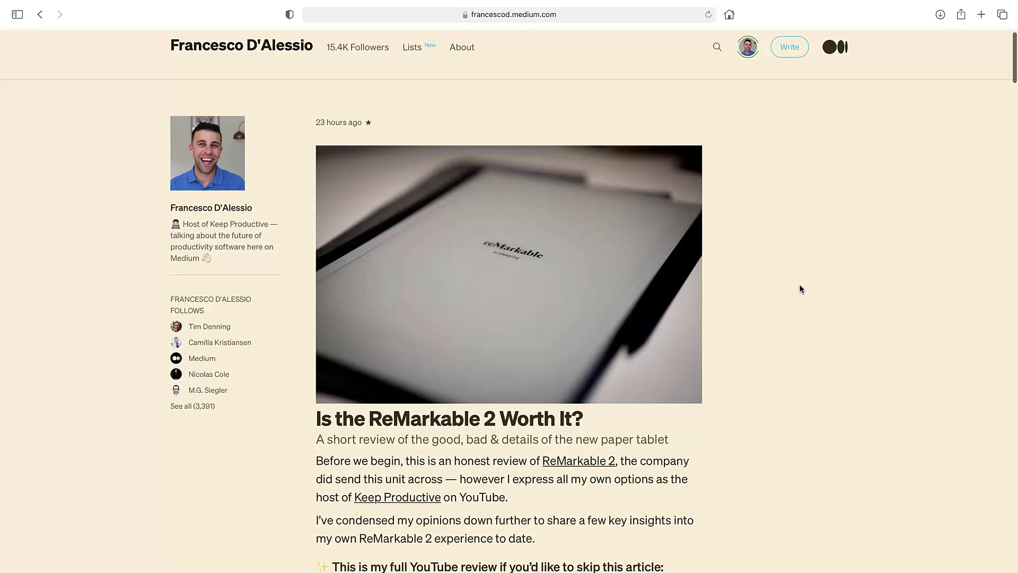
Step: Scroll down the Medium page, visit the Technology topic, then return to the home feed
scroll(800, 287, down, 4)
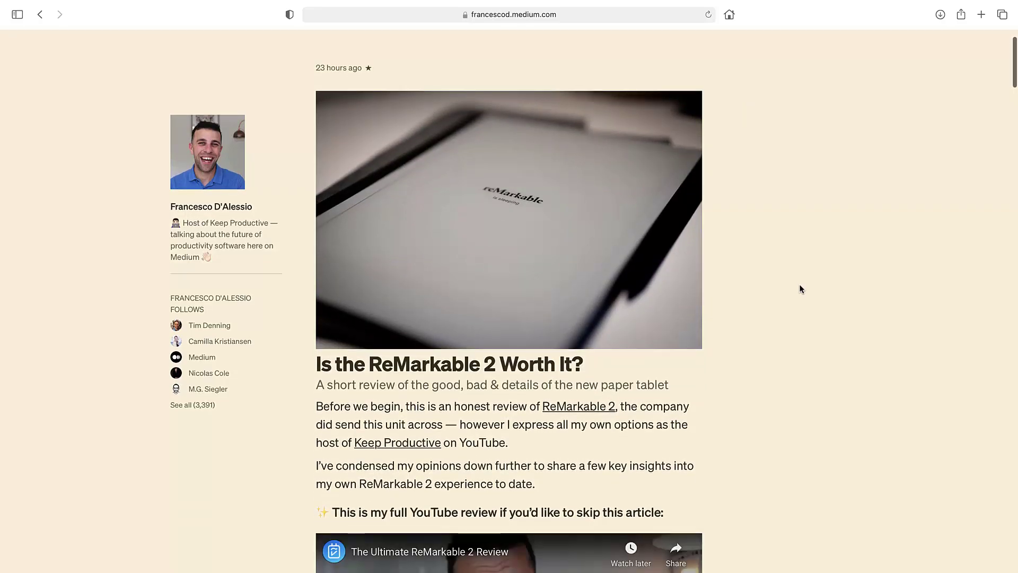
scroll(799, 287, down, 15)
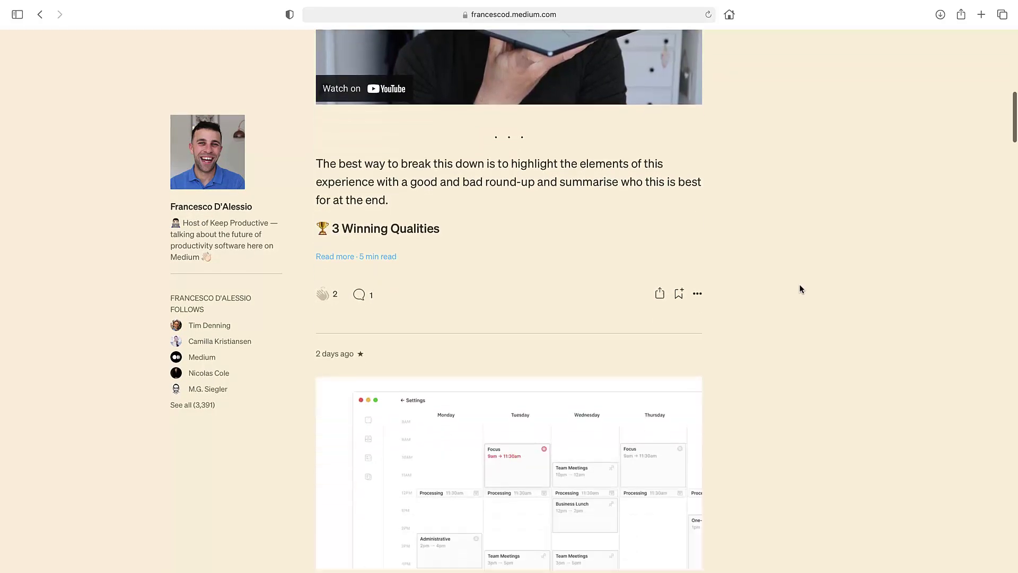
scroll(800, 288, down, 10)
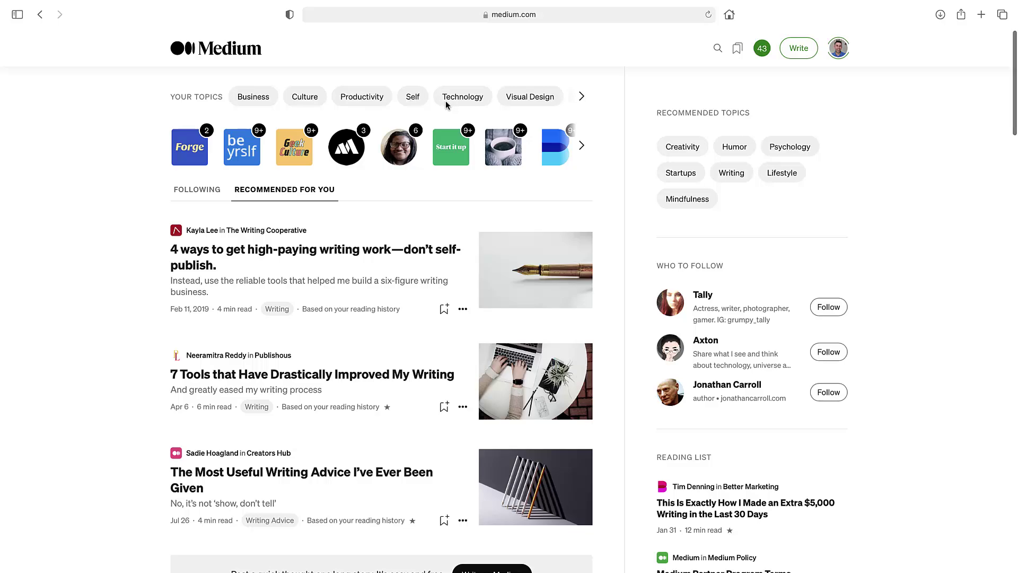
click(451, 102)
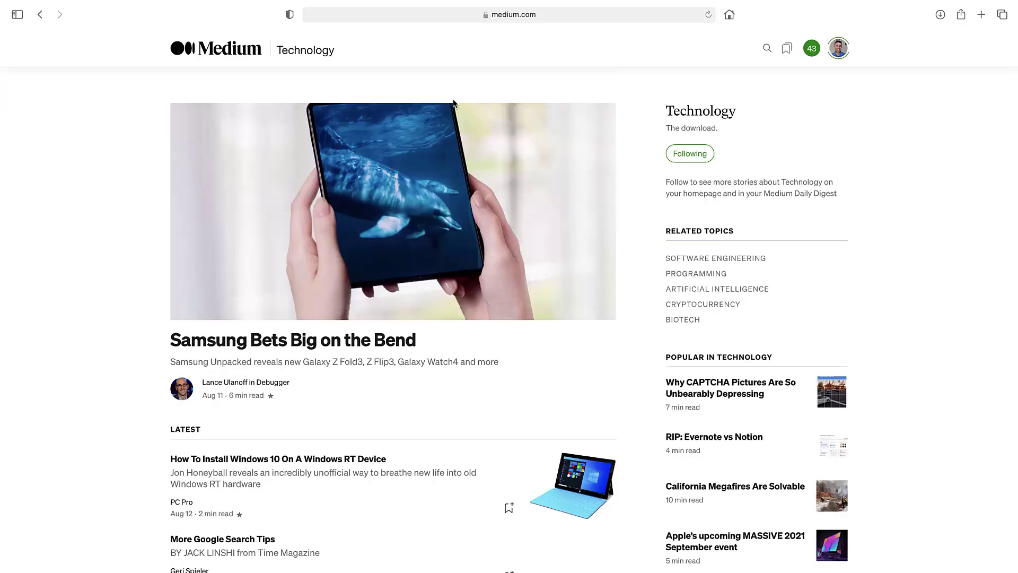
scroll(533, 264, left, 5)
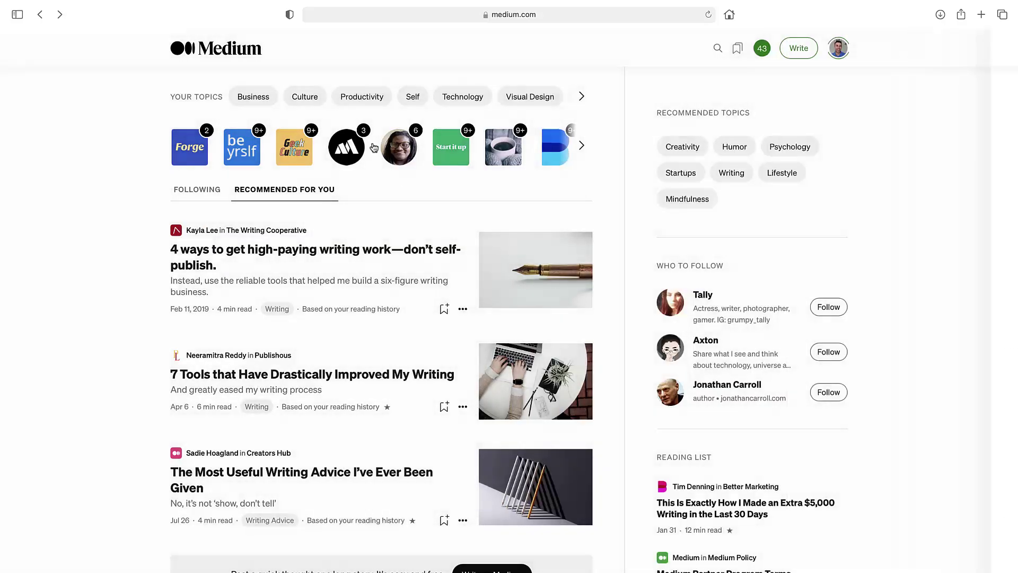